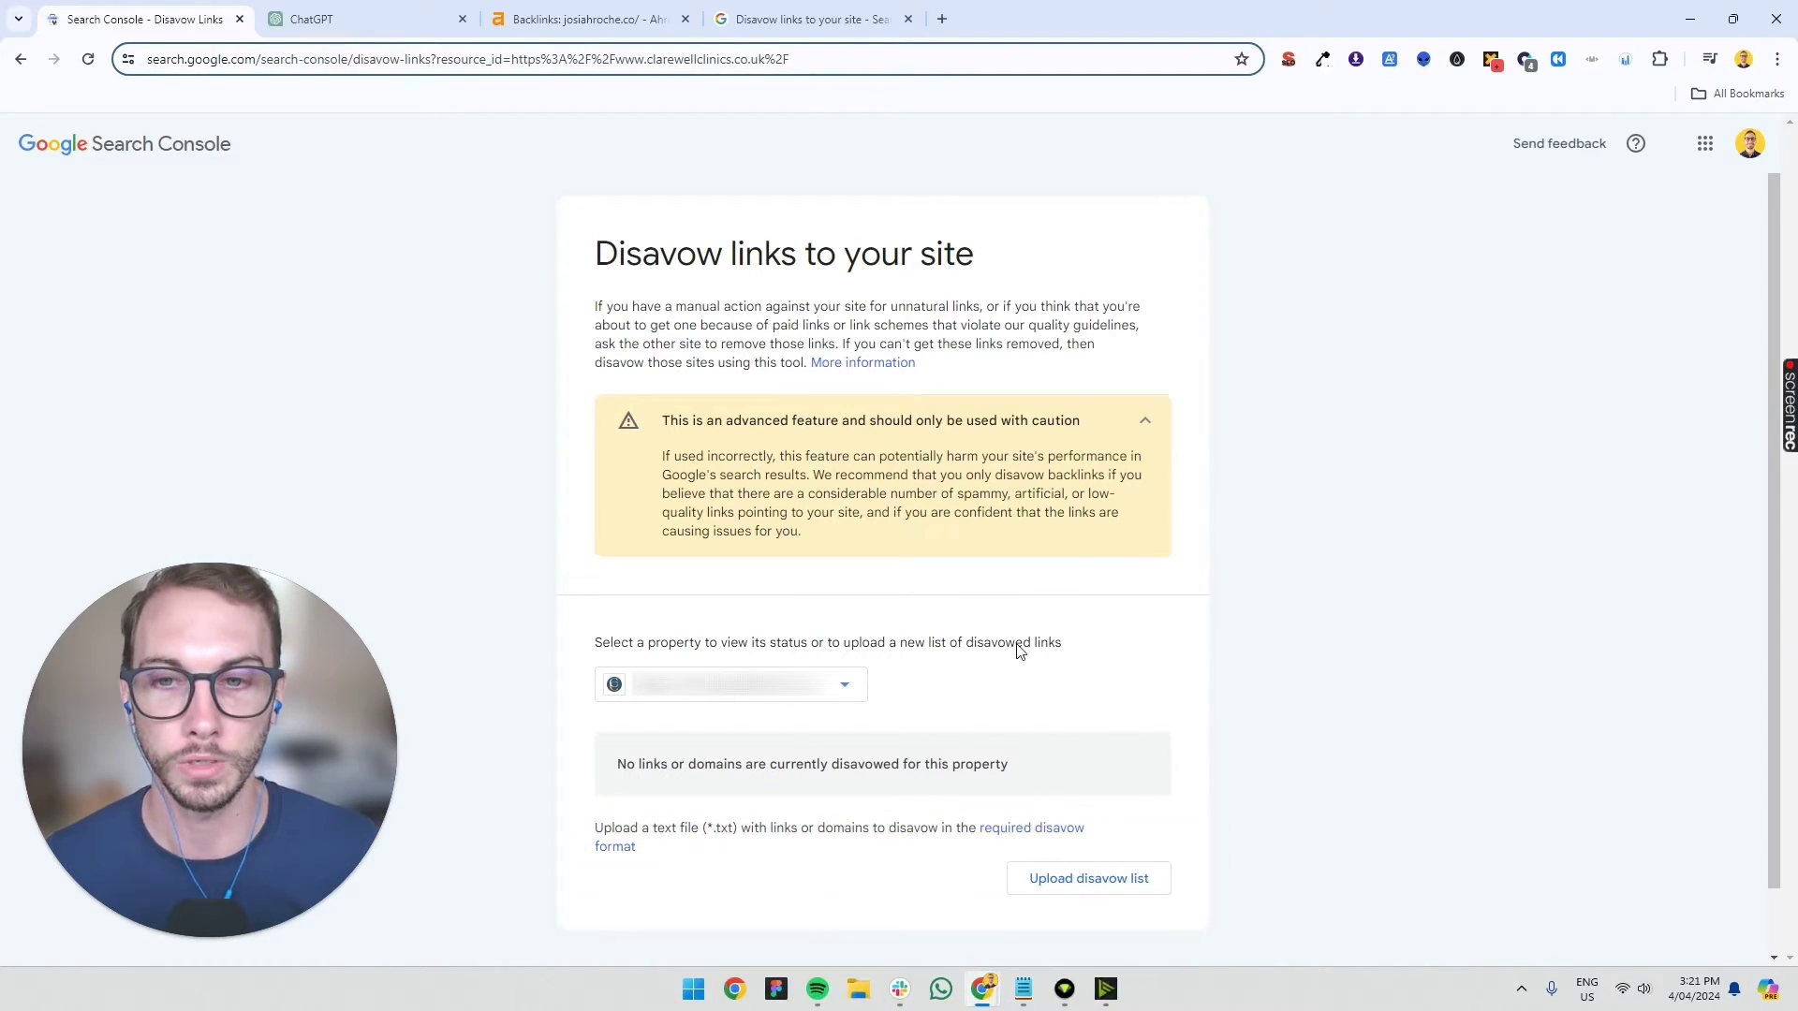
scroll(789, 568, "down", 1)
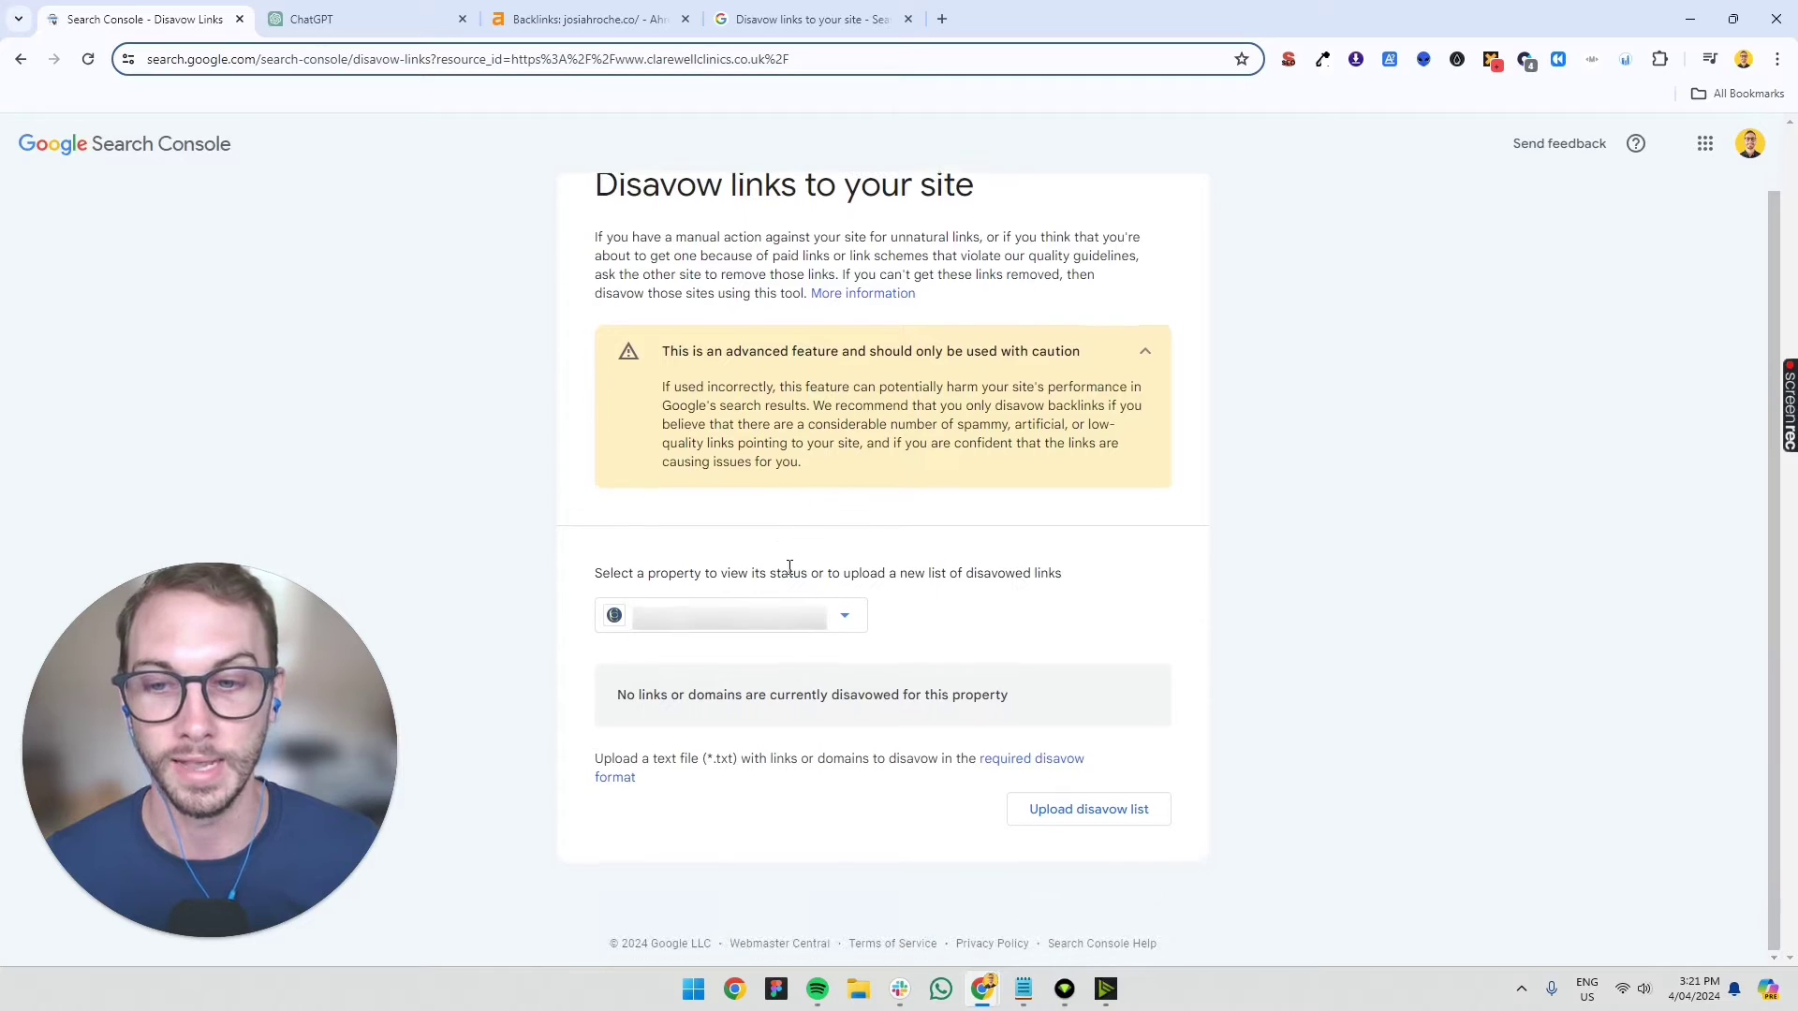
Choose a different property from the Search Console disavow tool's property dropdown
left_click(766, 626)
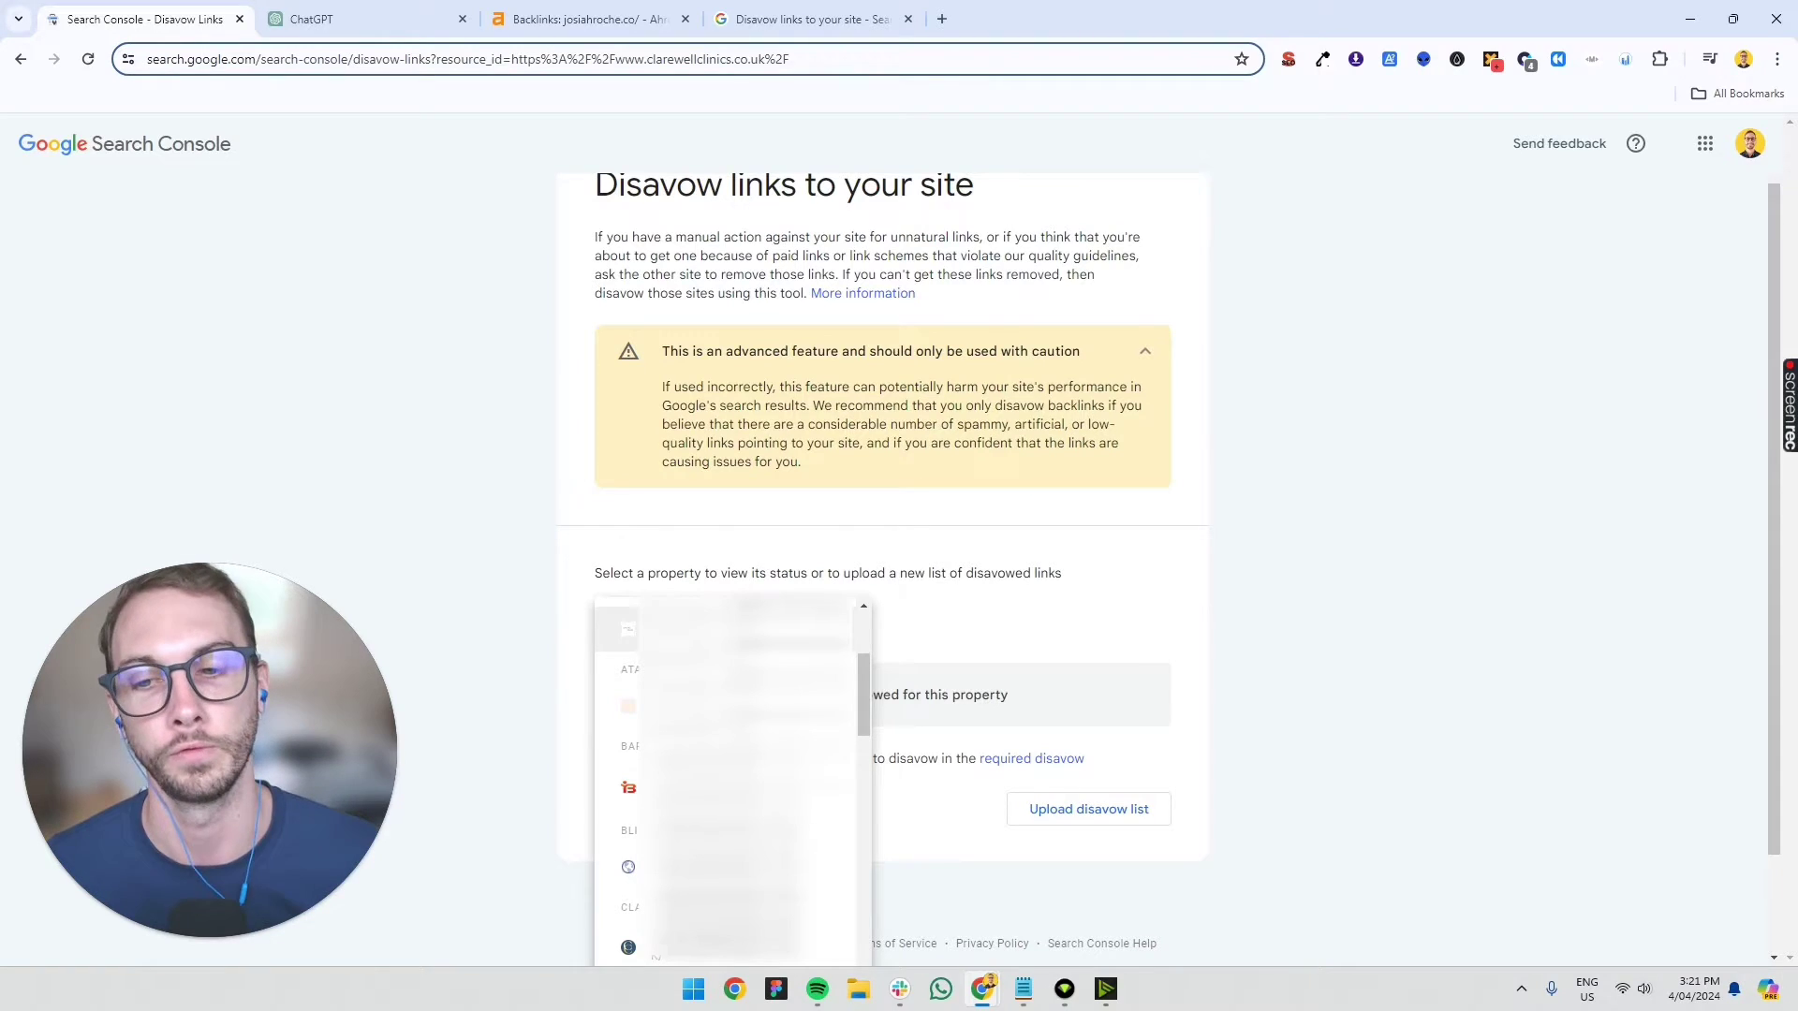
left_click(752, 643)
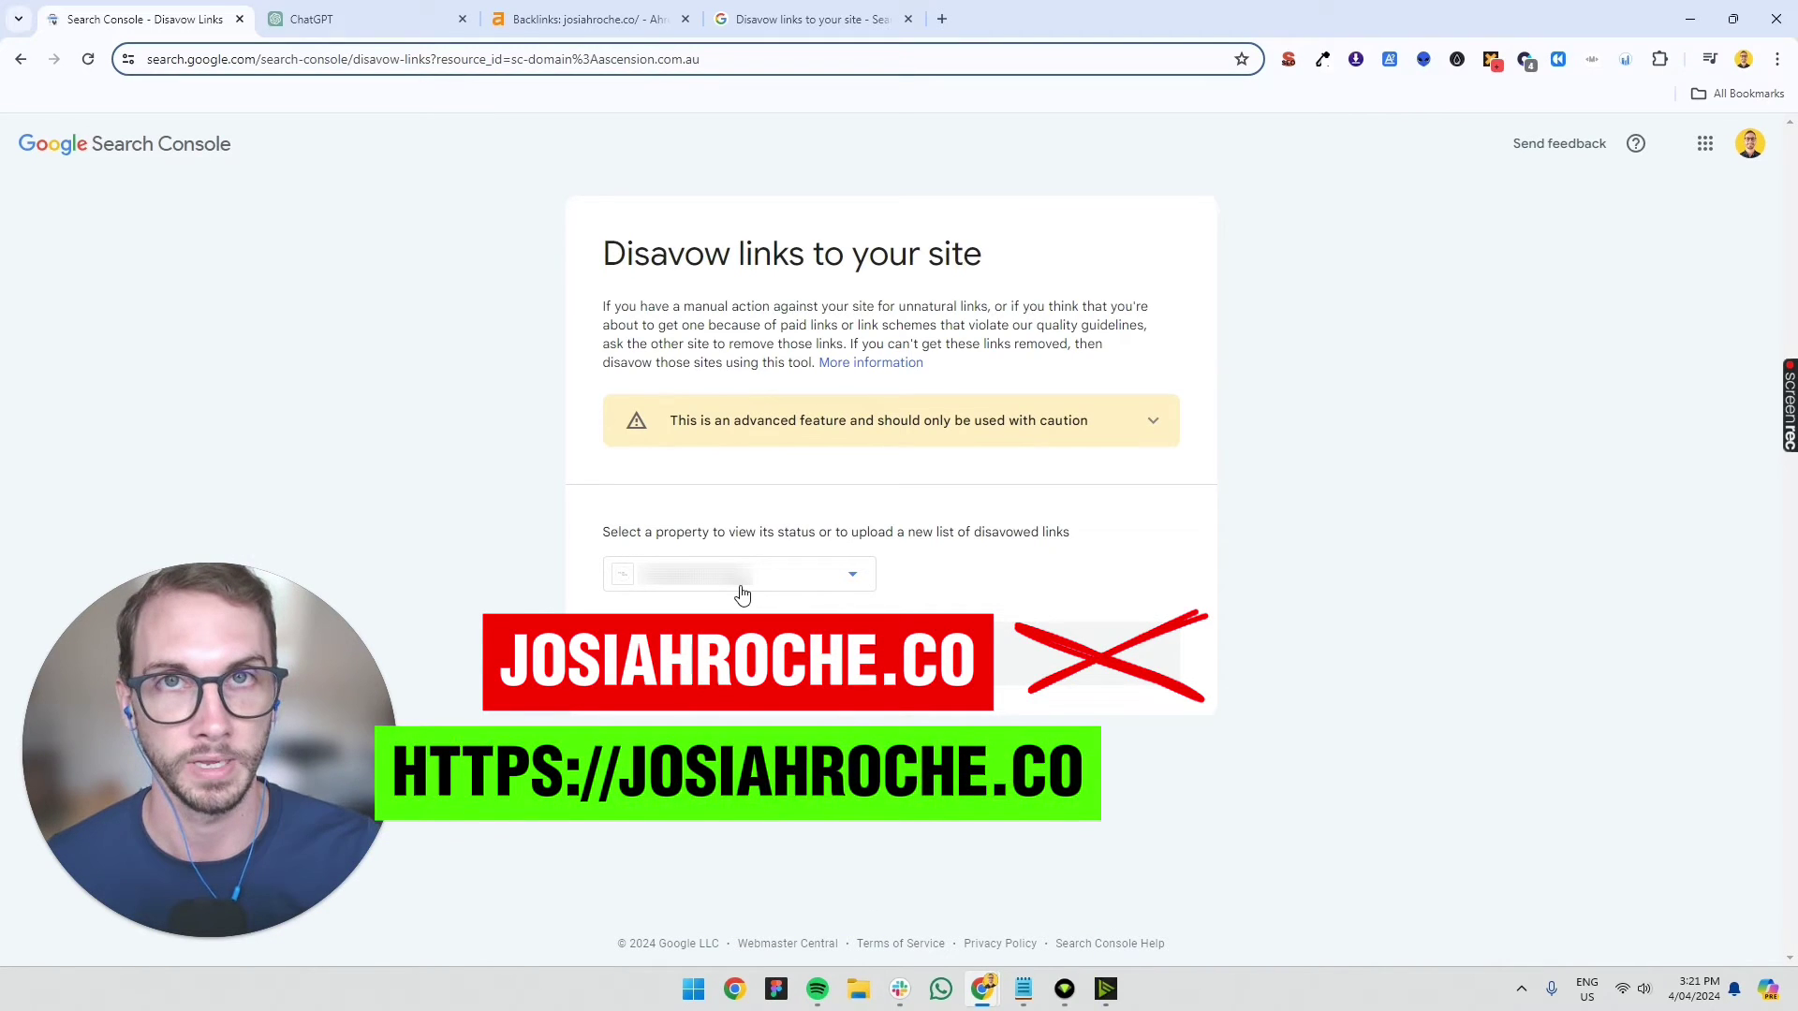
left_click(742, 594)
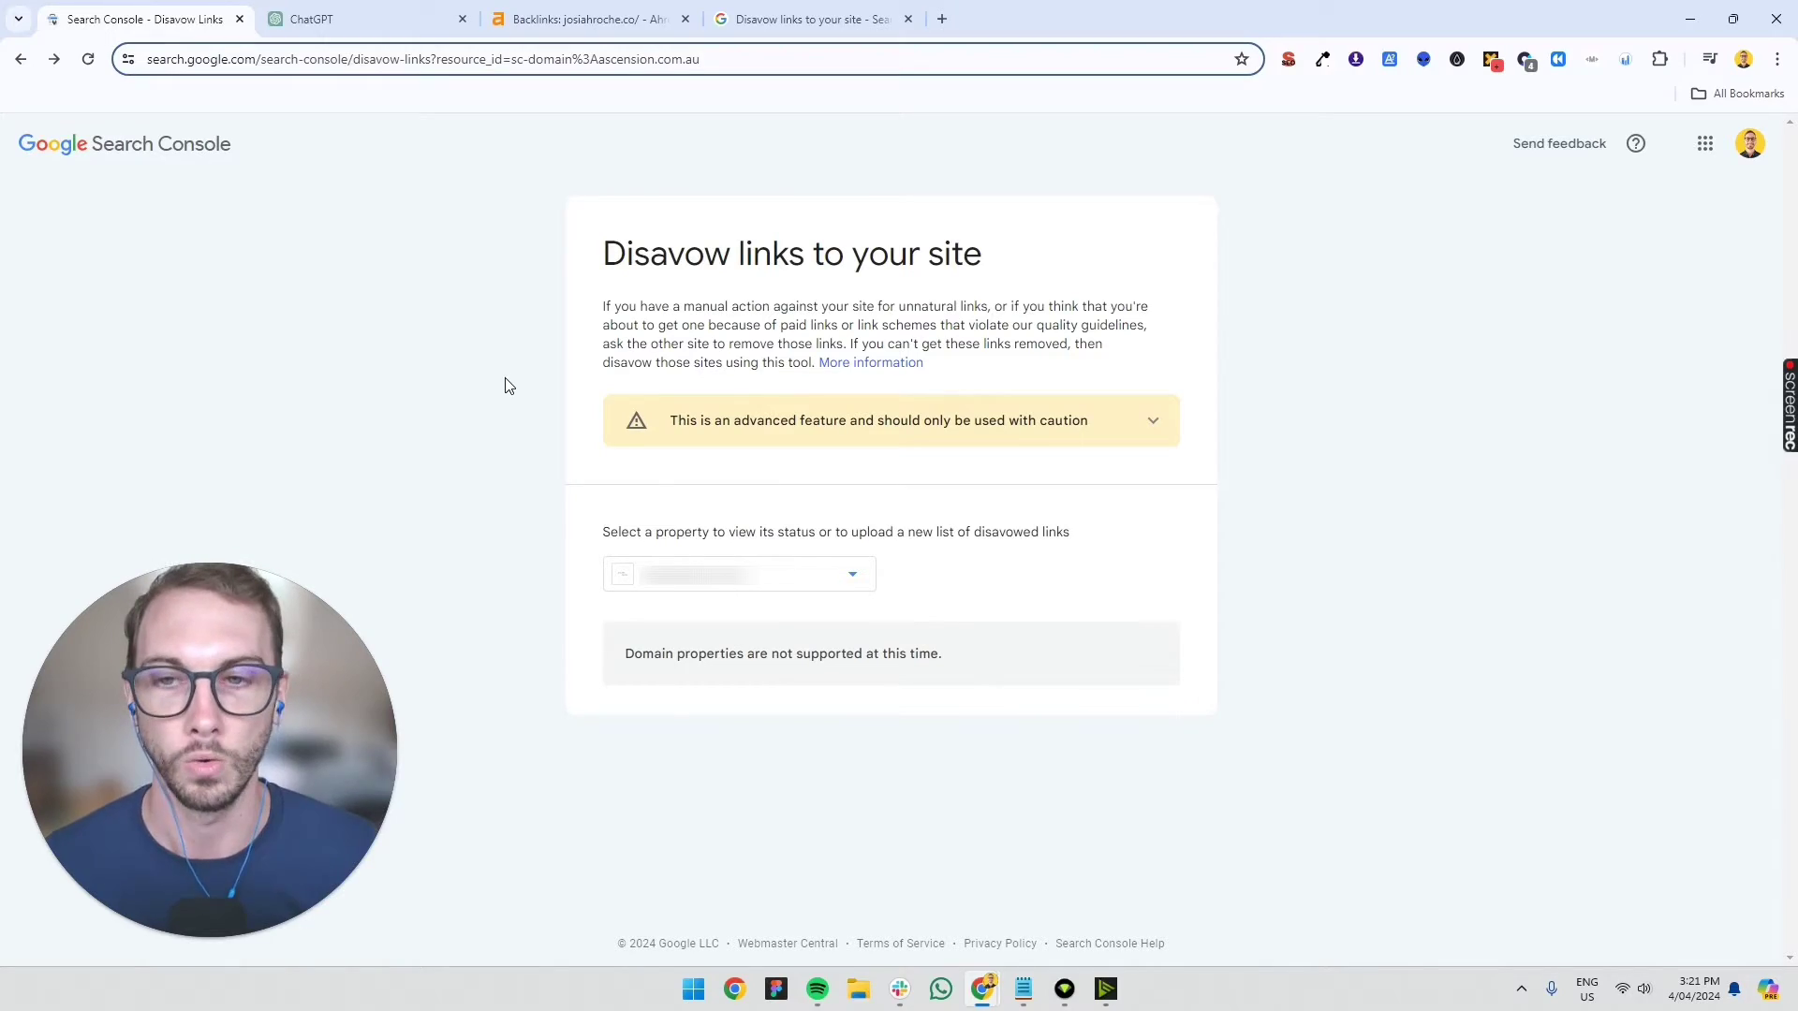
left_click(1024, 989)
left_click(715, 176)
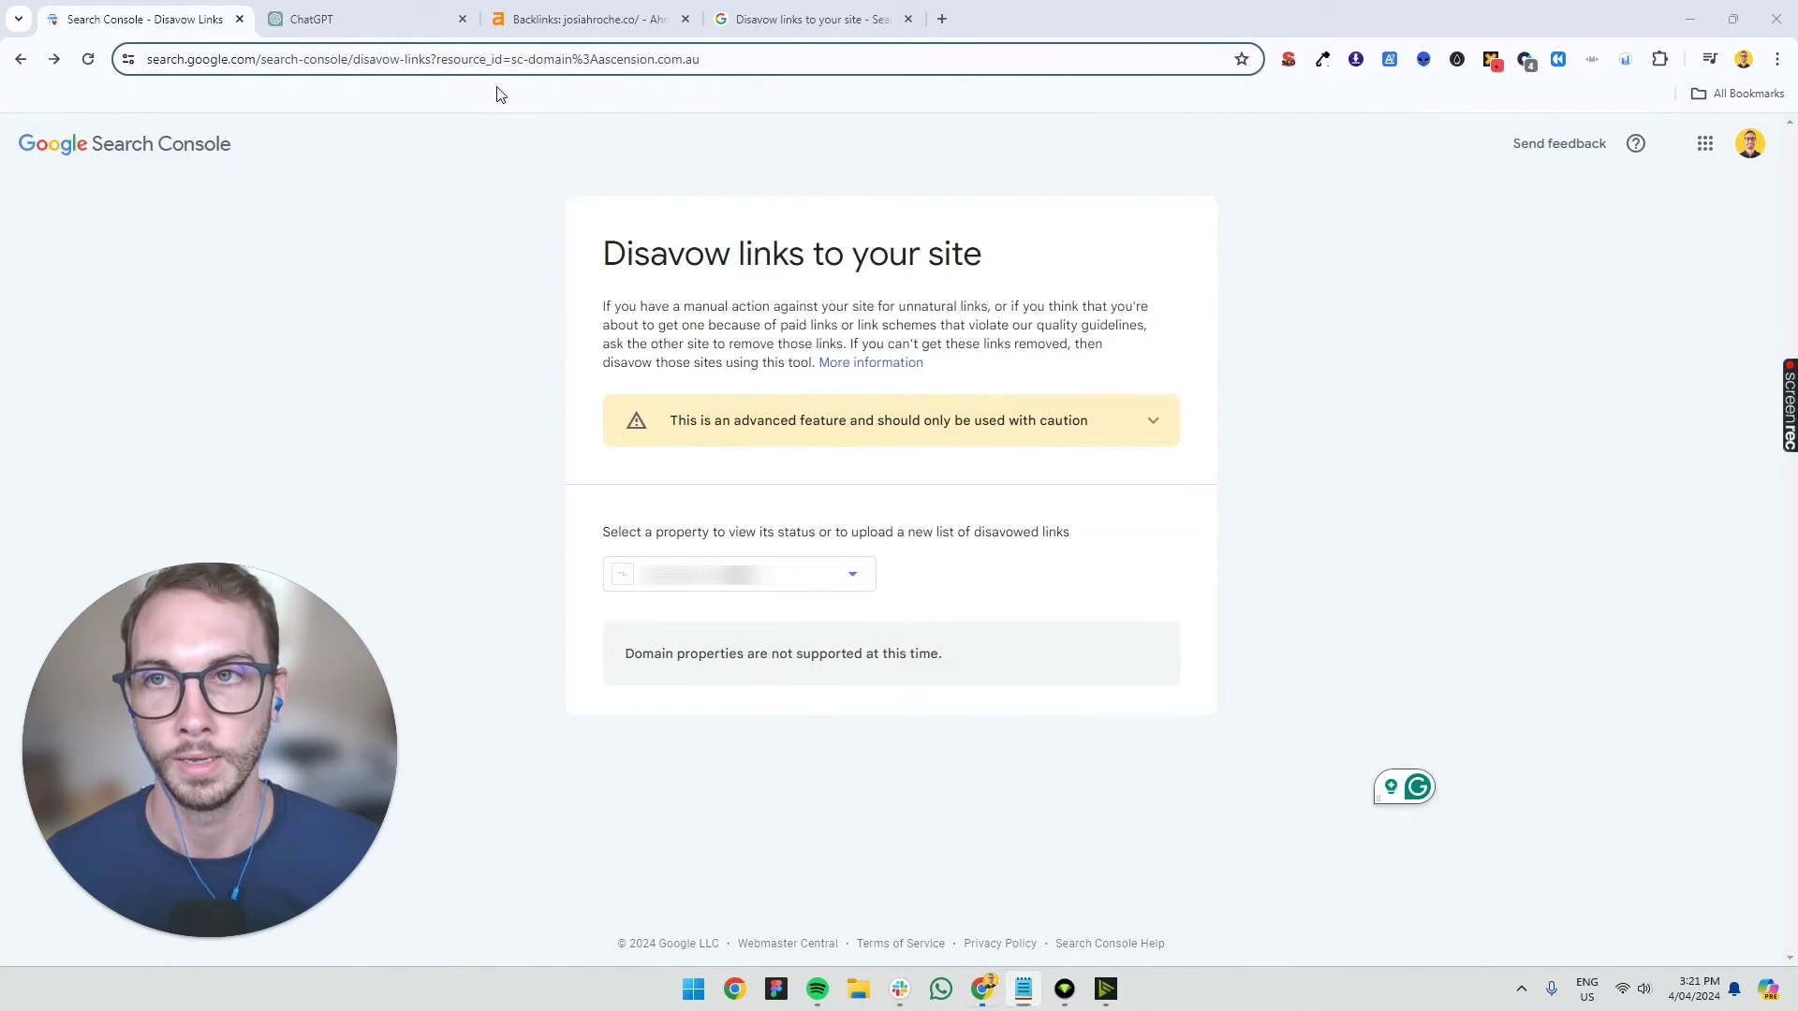
Copy the link address of Ahrefs' '100 Digital Marketing Companies in Australia' referring page
left_click(533, 20)
scroll(466, 224, "down", 2)
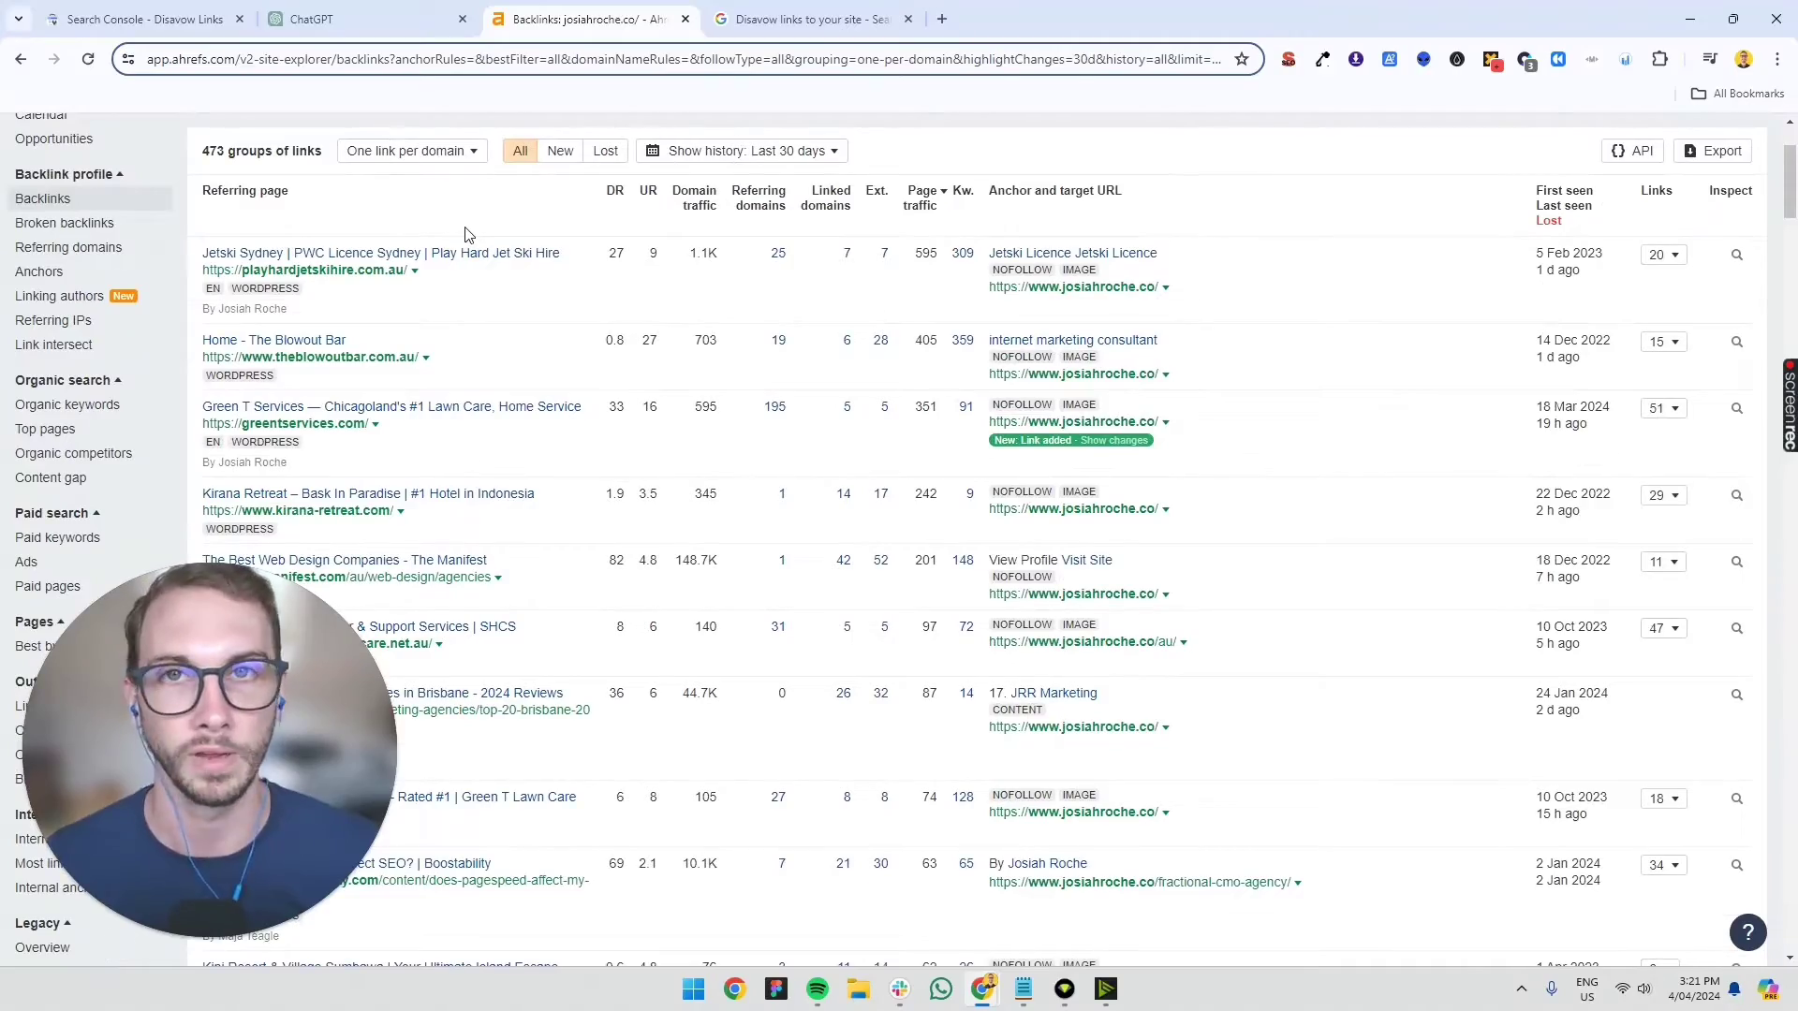
scroll(495, 240, "down", 2)
scroll(494, 239, "down", 3)
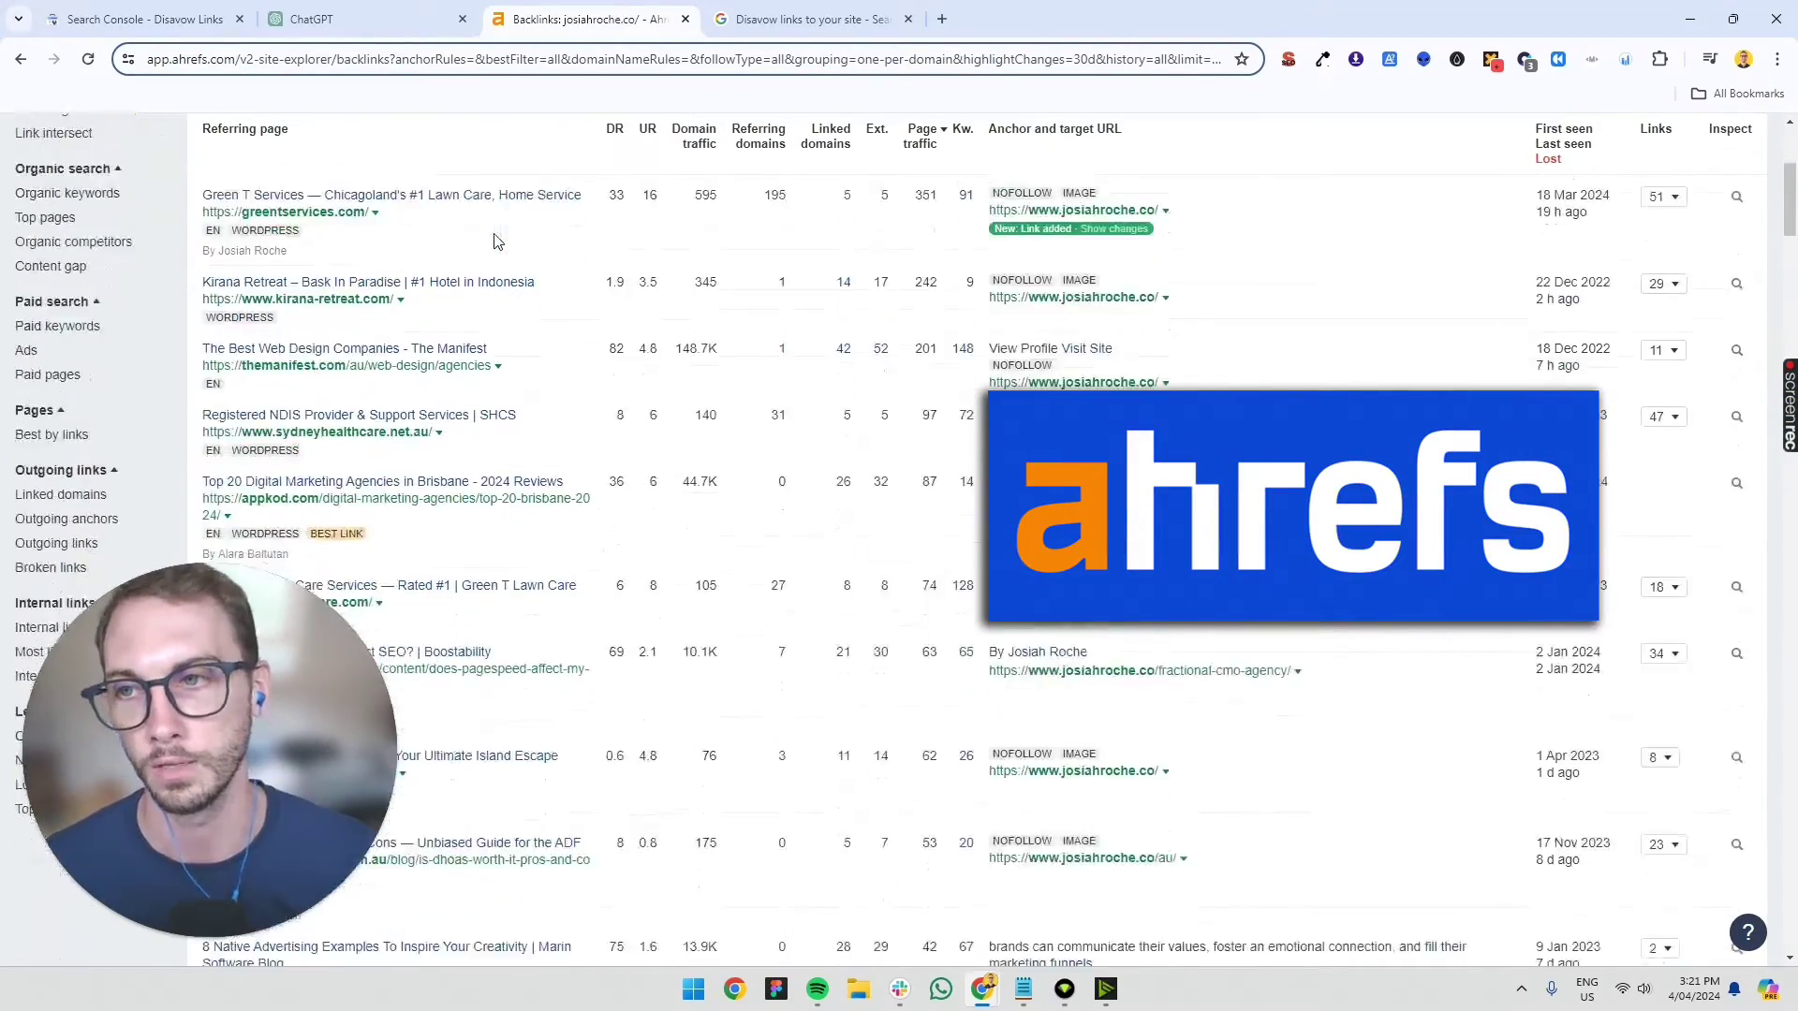
scroll(496, 239, "down", 3)
scroll(495, 238, "down", 3)
scroll(495, 239, "down", 3)
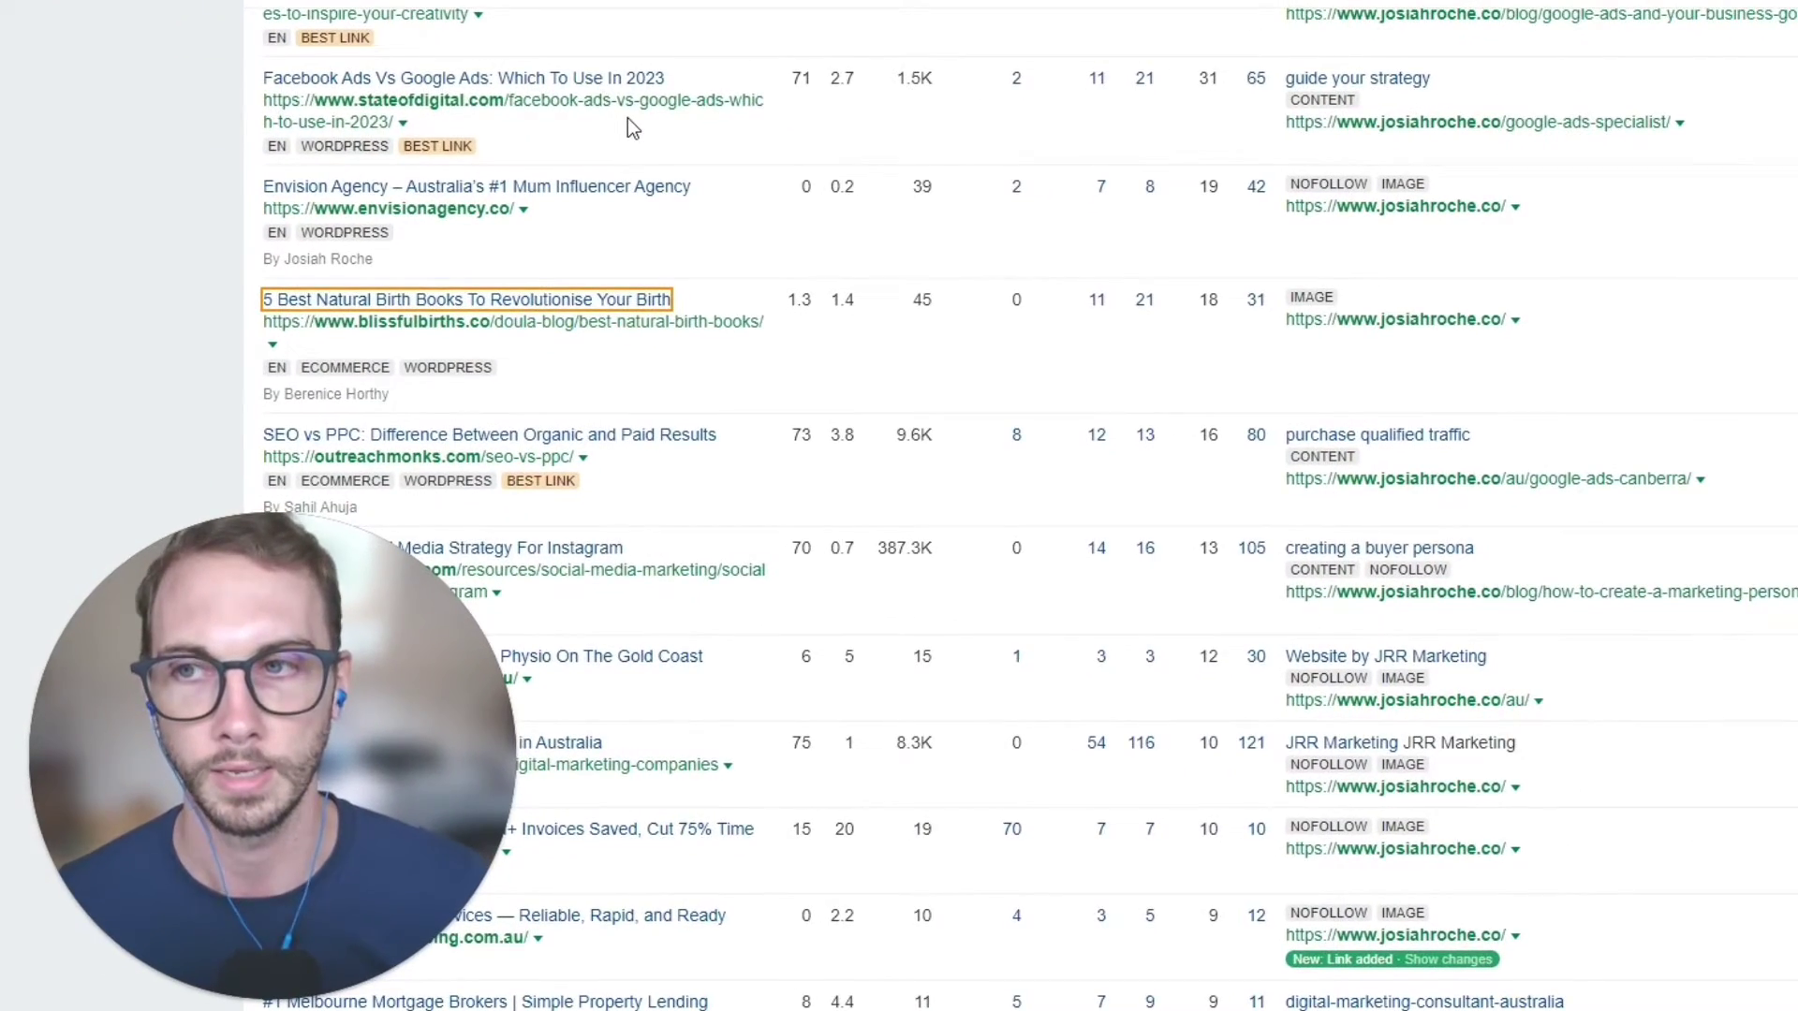
scroll(628, 118, "down", 3)
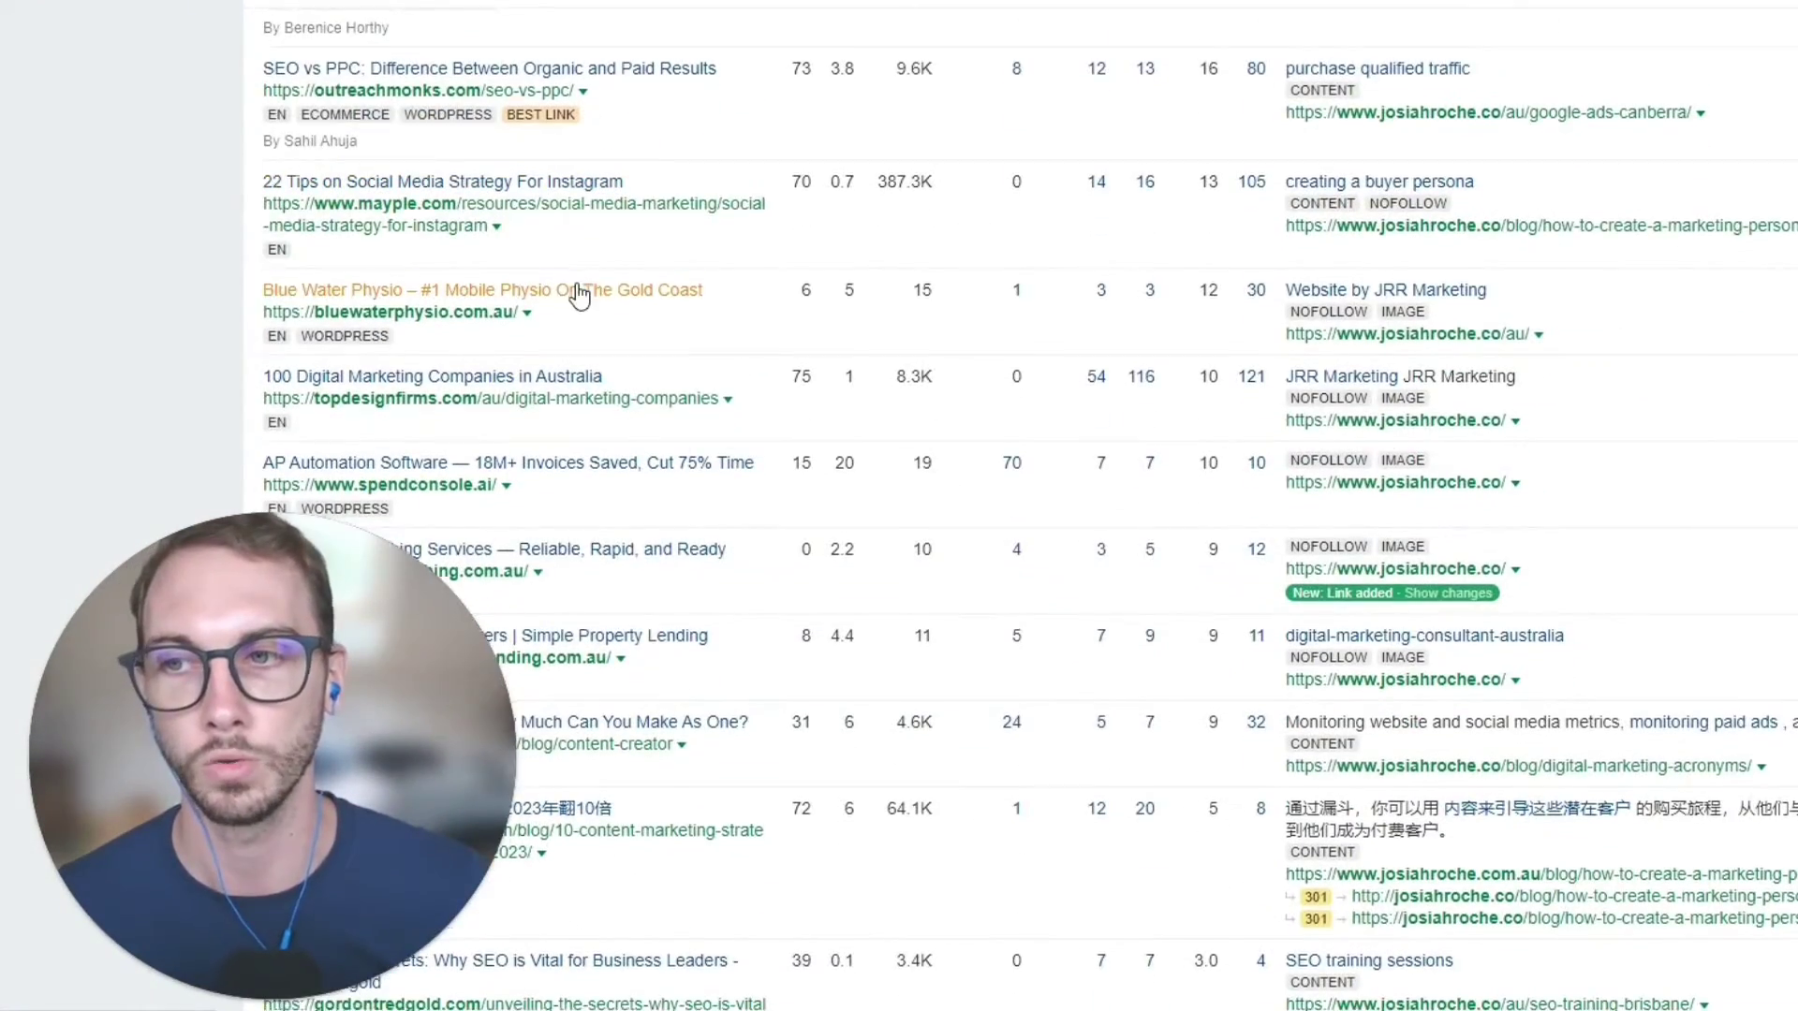
scroll(613, 86, "down", 2)
right_click(474, 135)
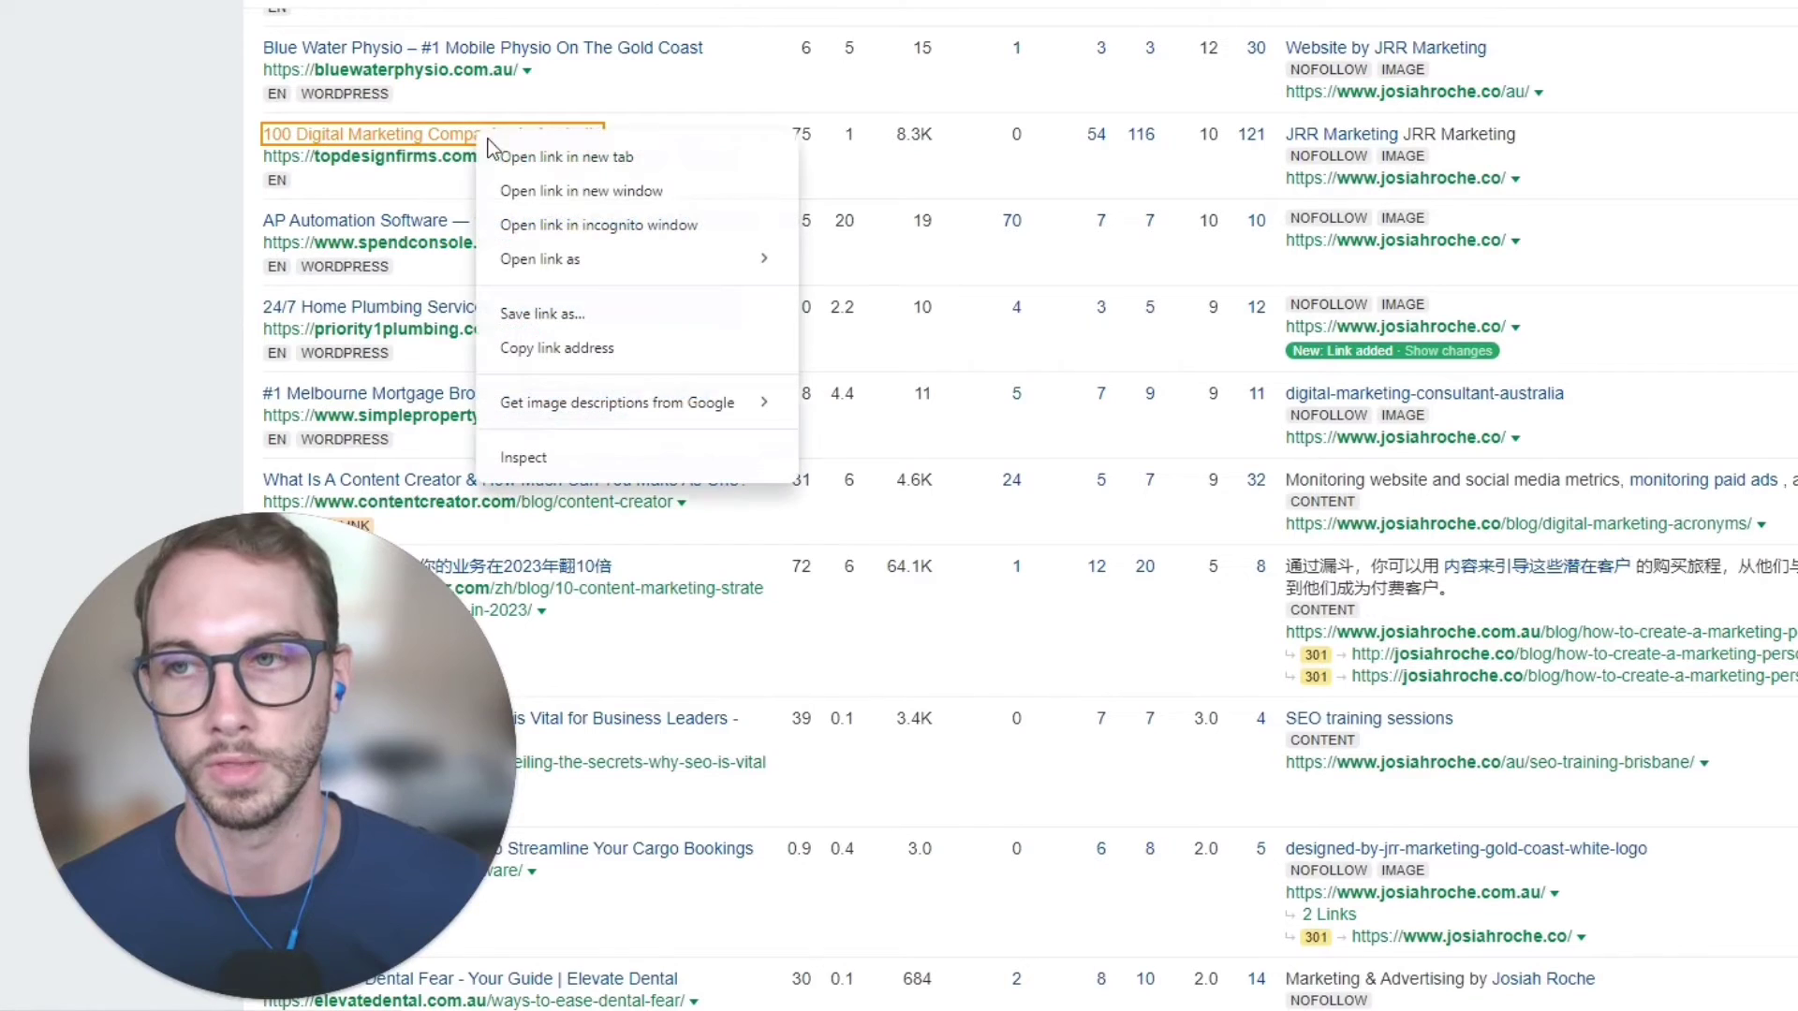
left_click(552, 350)
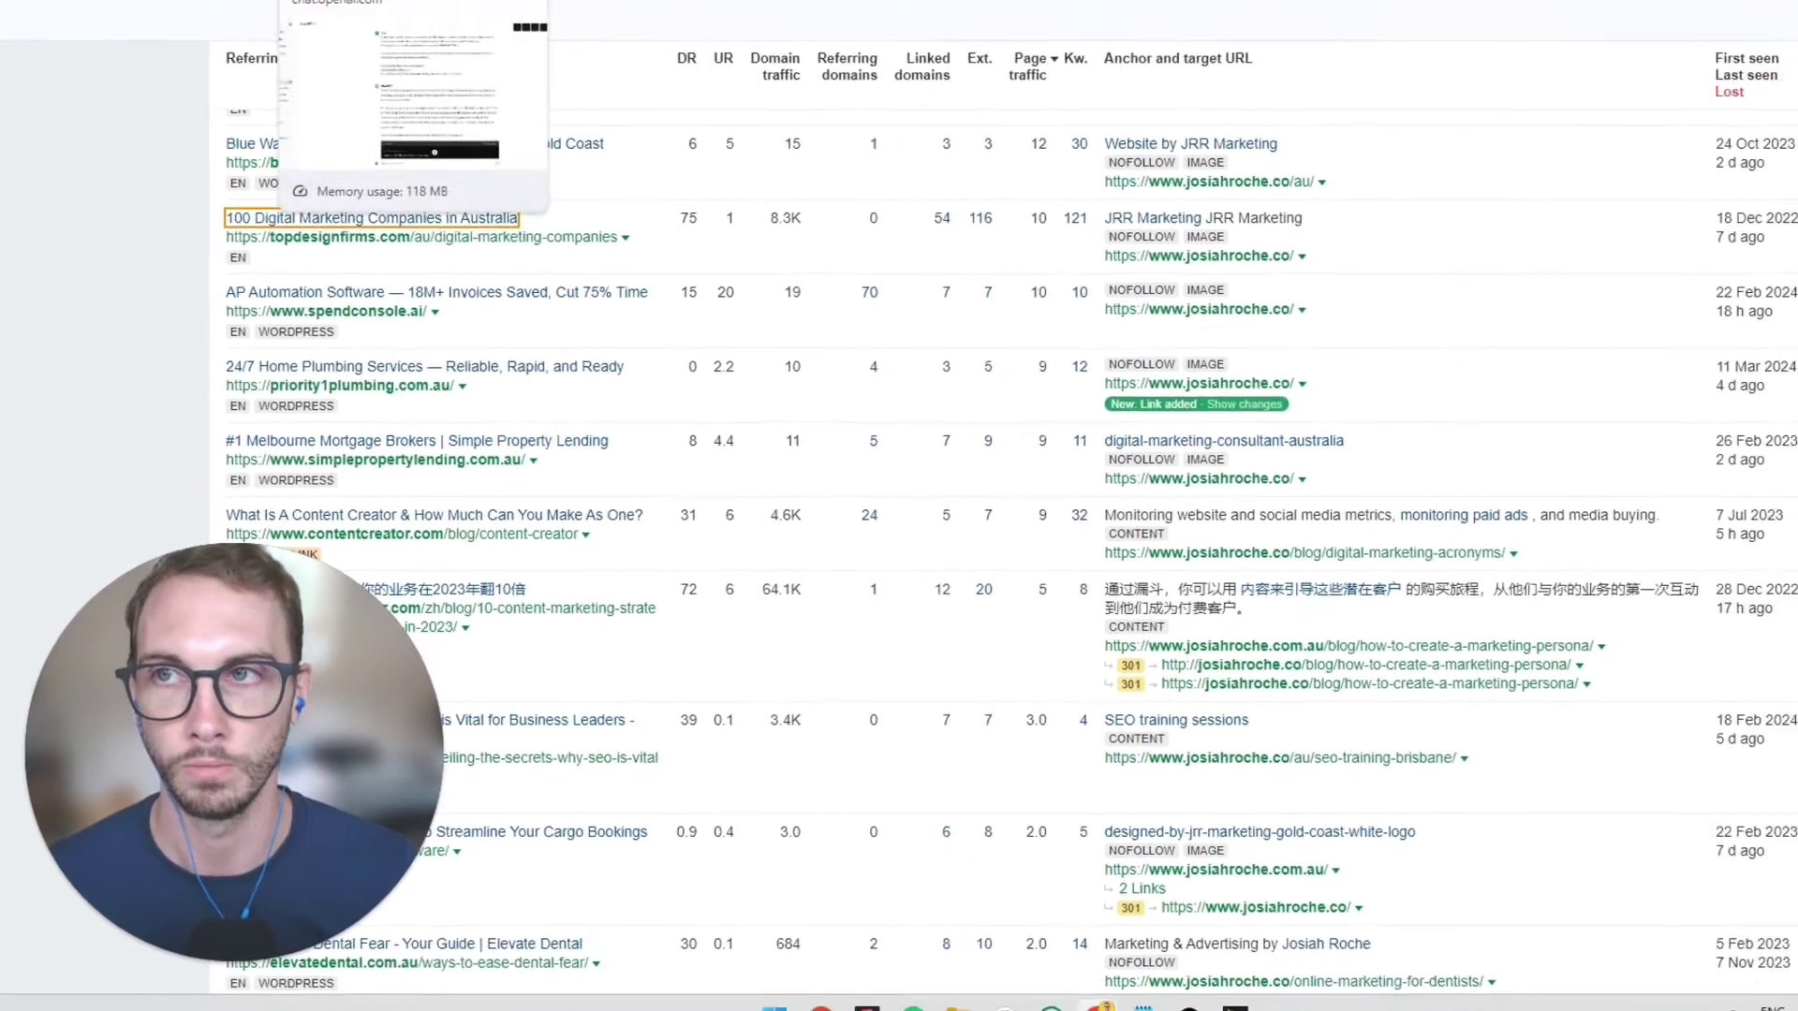
Bring up the 'Disavow links to your site' help article at its link file format section
left_click(359, 19)
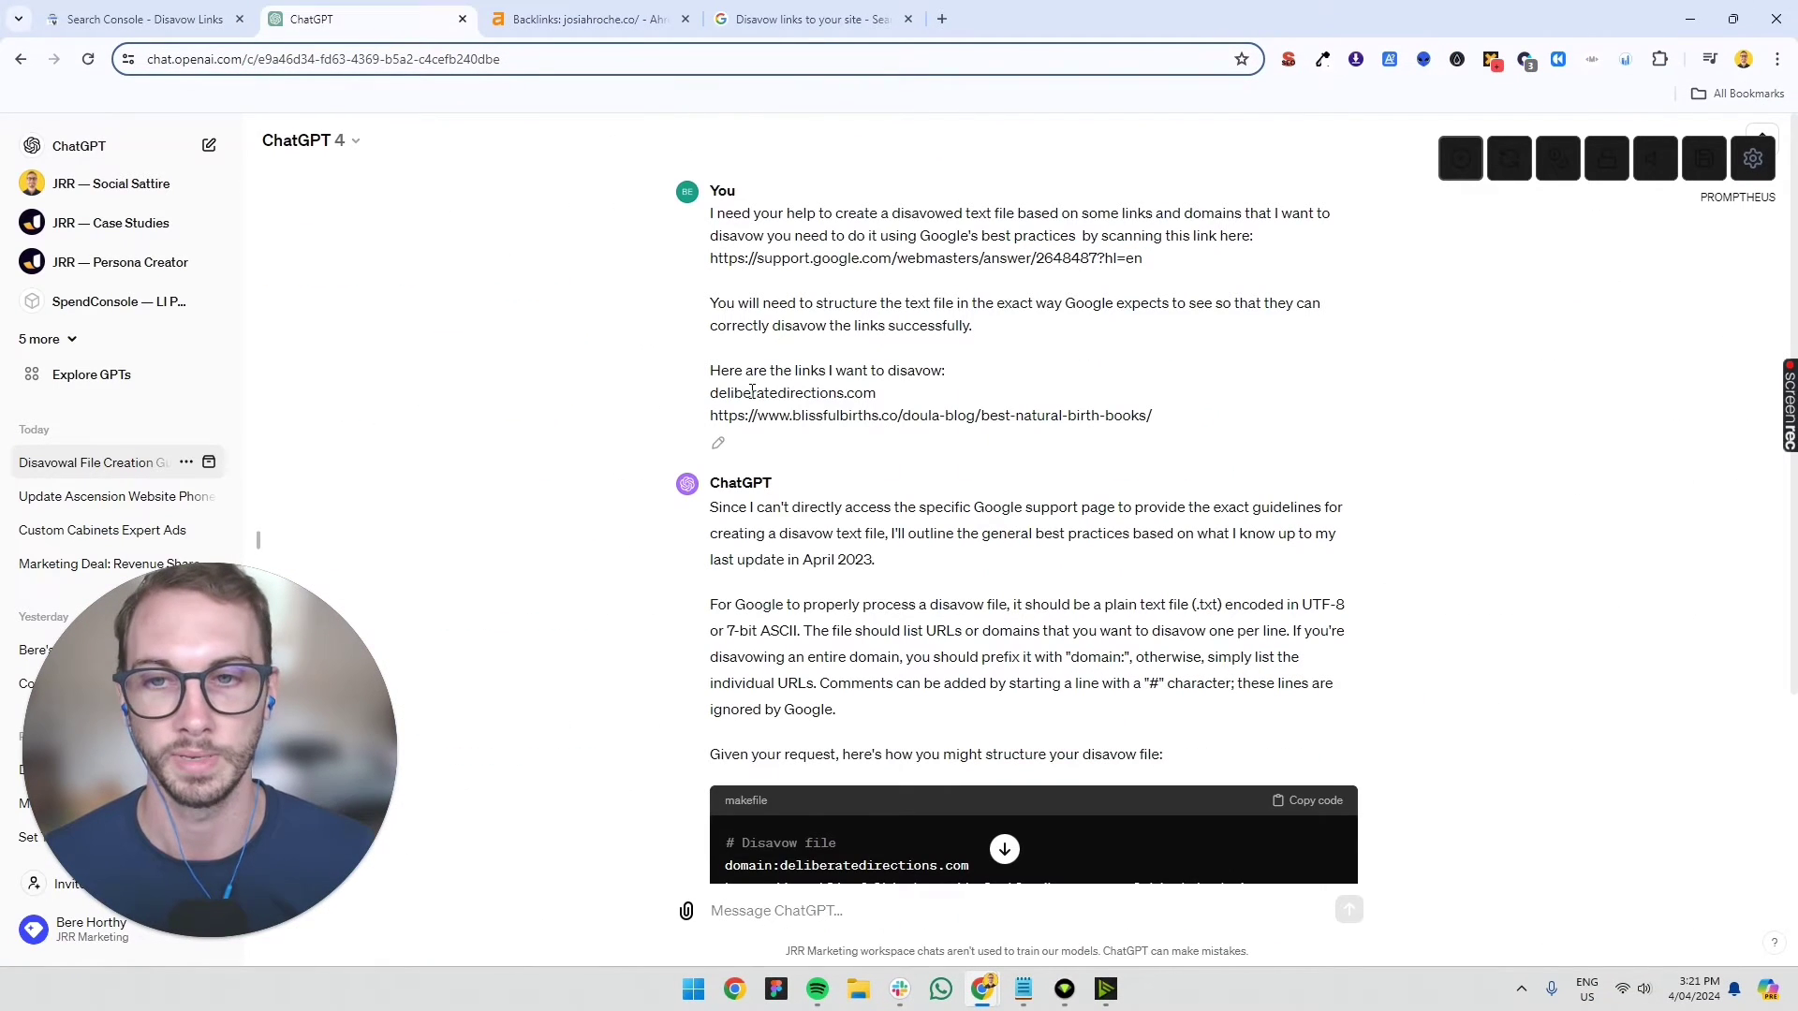
left_click(819, 23)
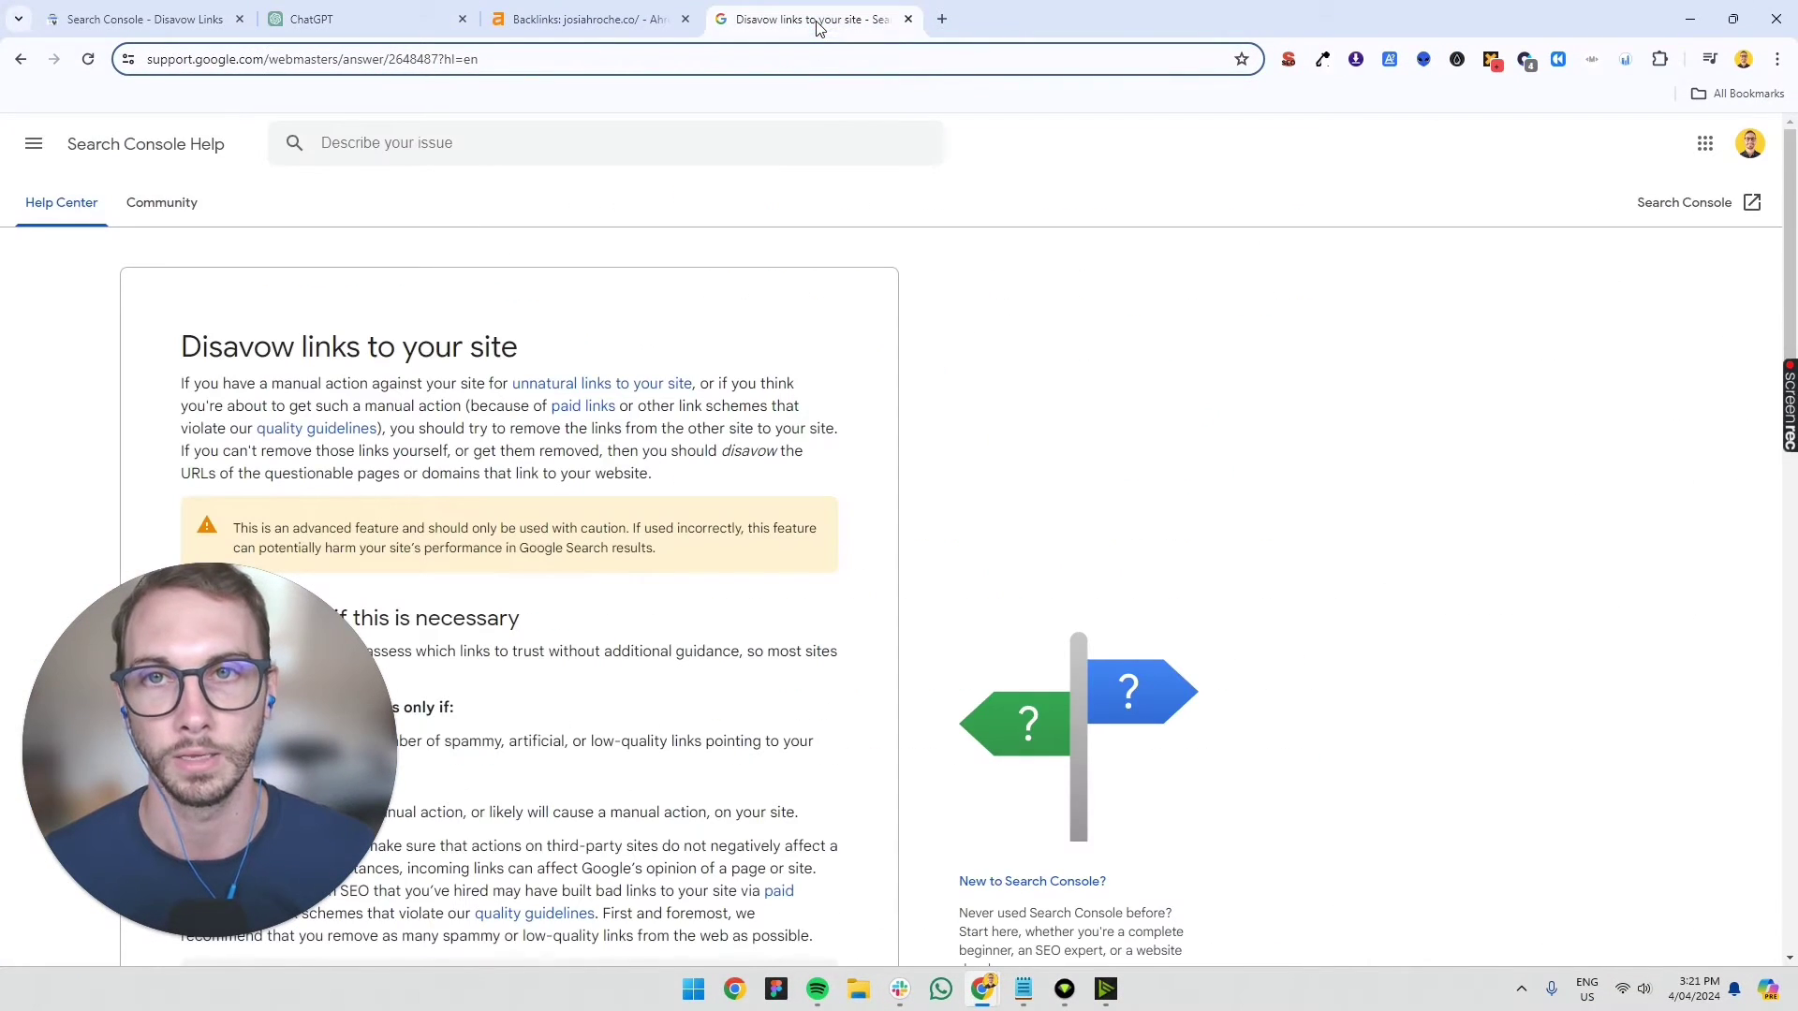
scroll(492, 415, "down", 2)
scroll(547, 352, "down", 2)
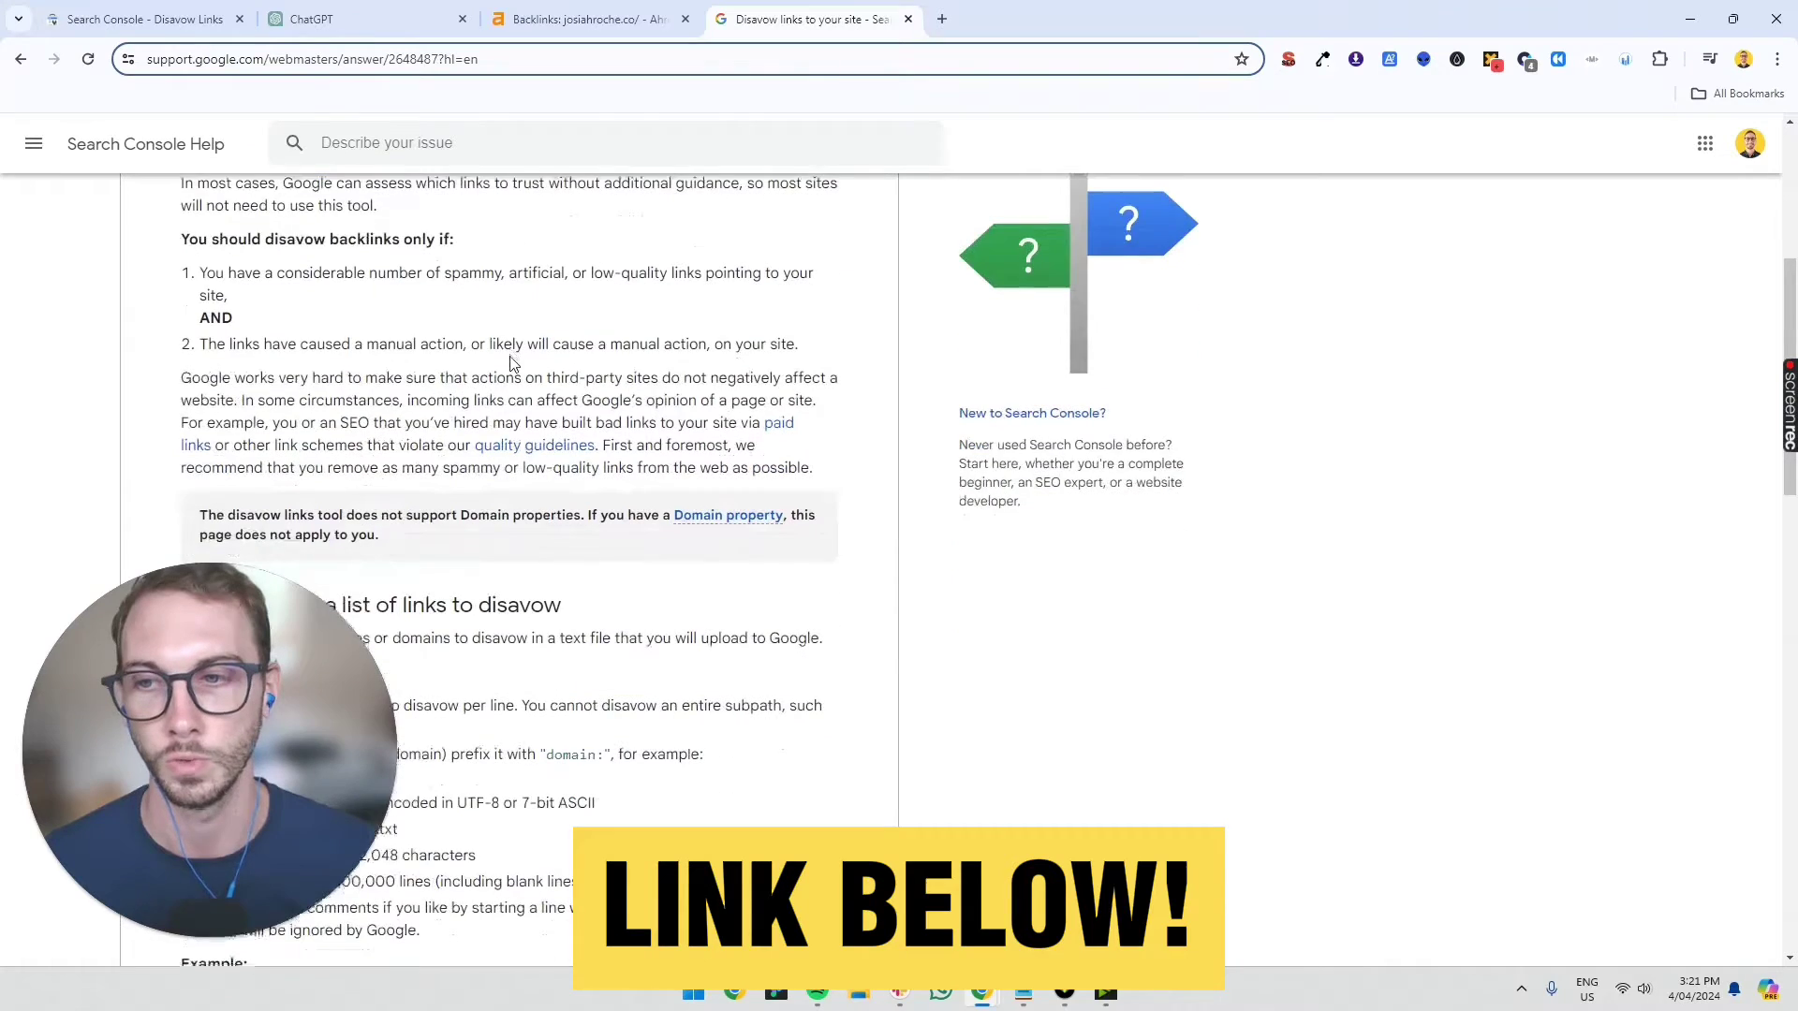
scroll(511, 373, "down", 2)
scroll(511, 372, "down", 2)
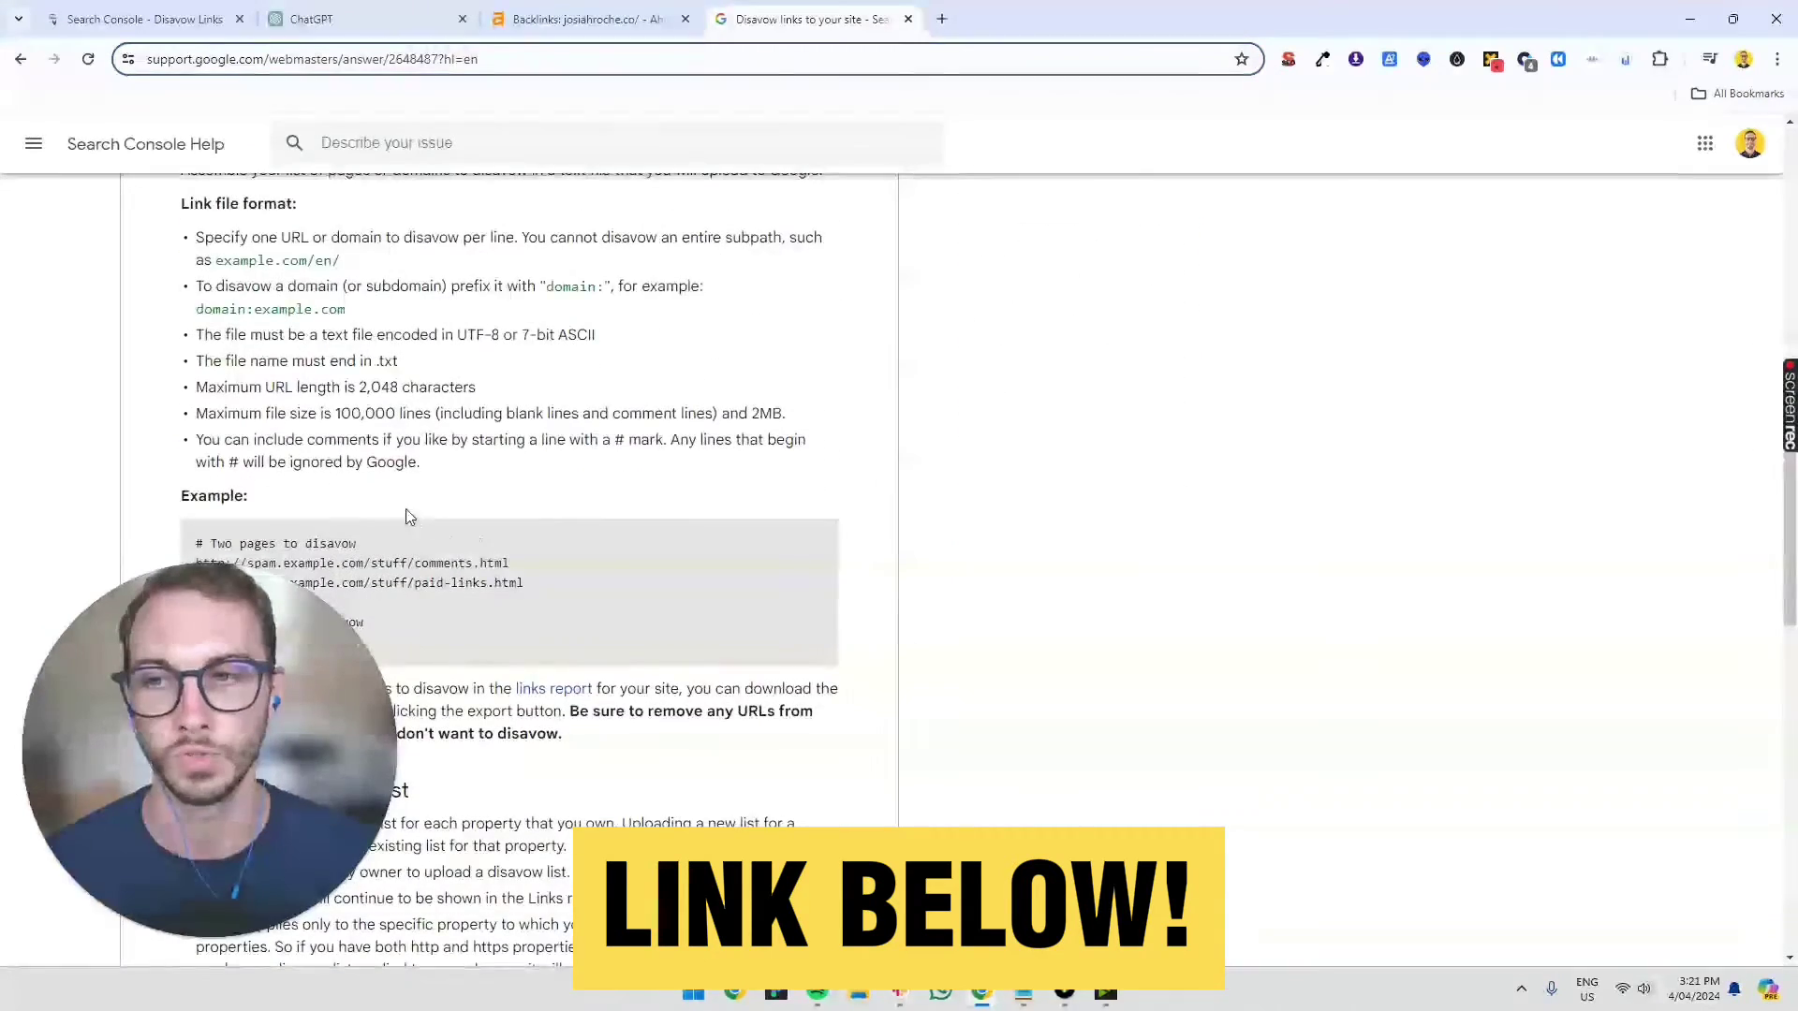
Highlight the ChatGPT disavow request and its deliberatedirections.com domain
left_click(393, 15)
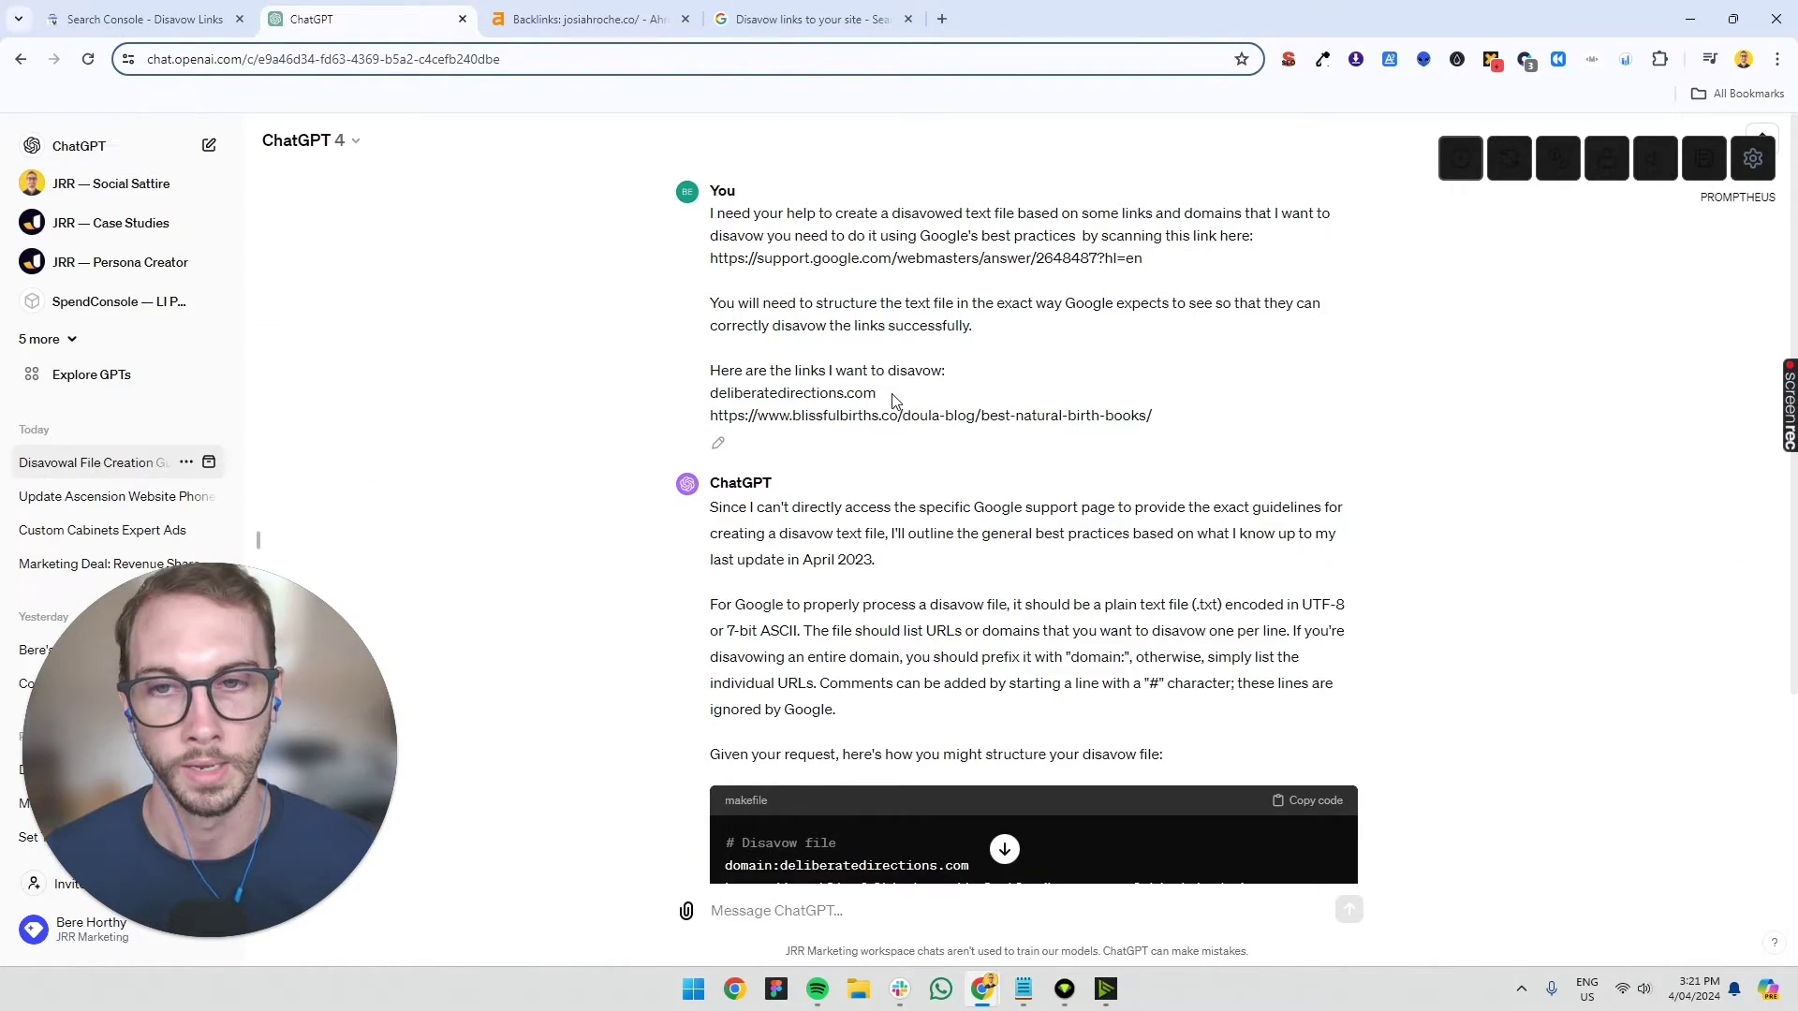
mouse_move(881, 344)
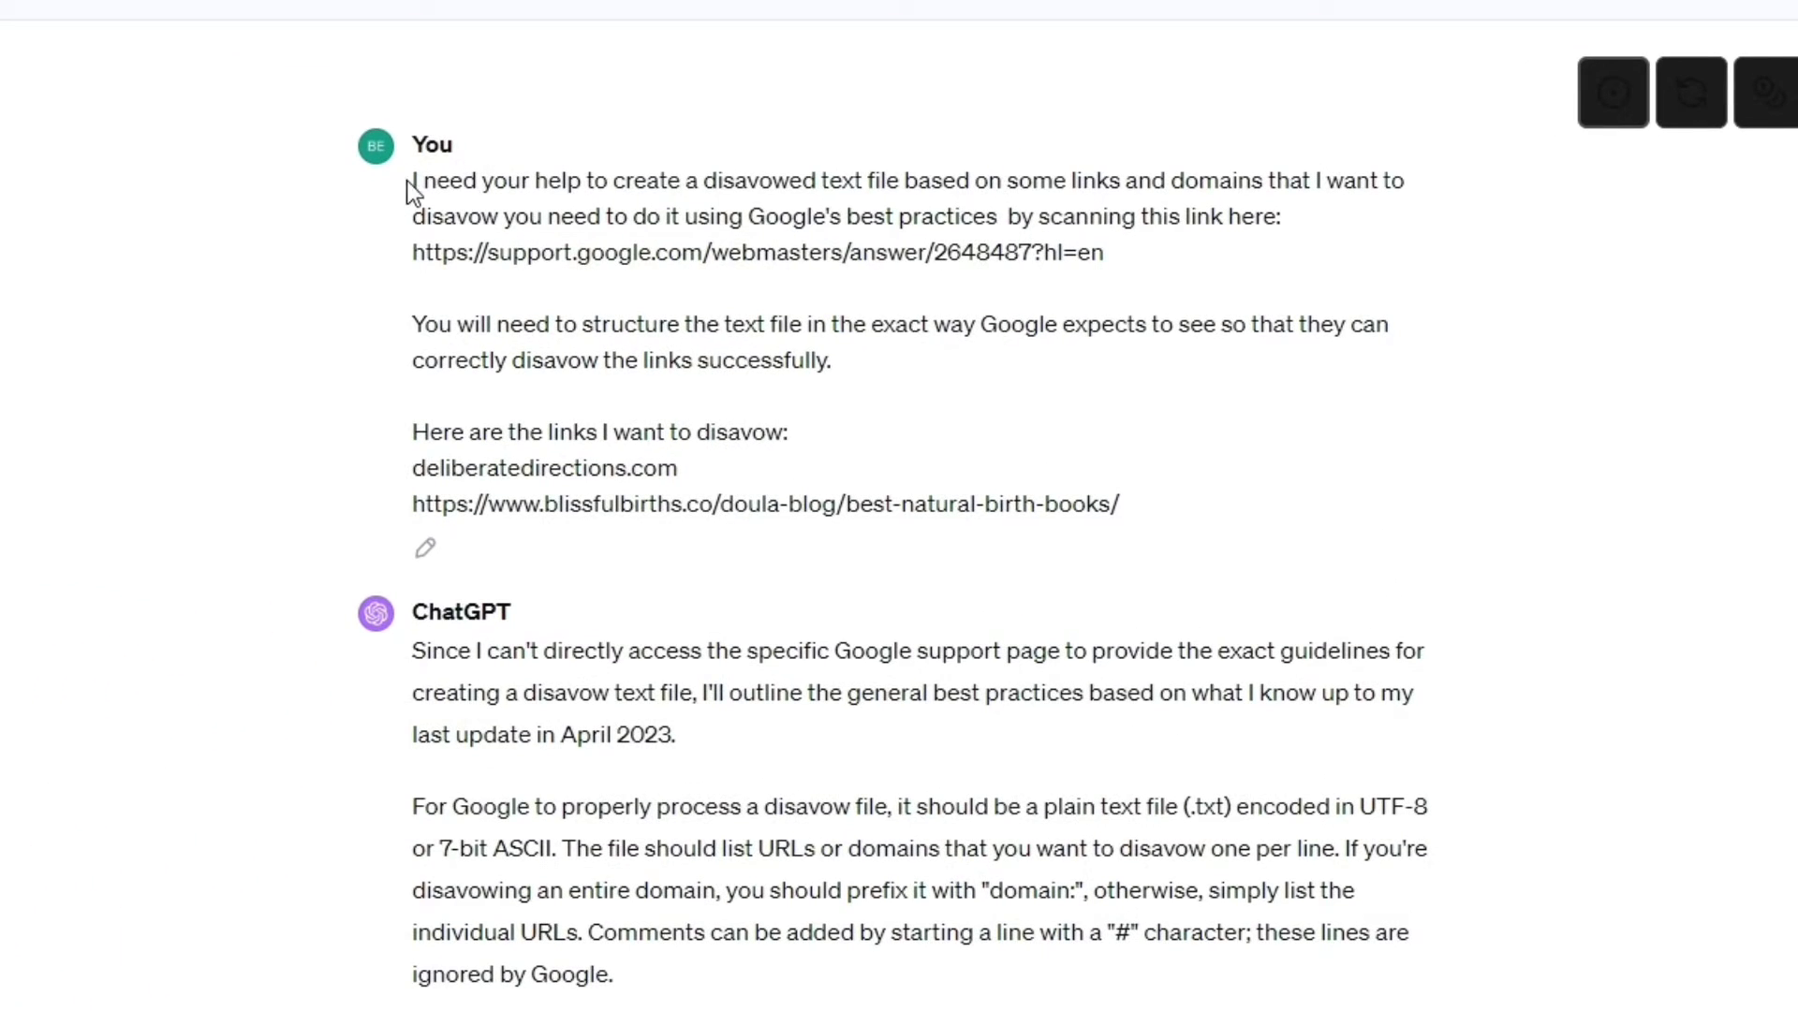
left_click_drag(405, 181, 1195, 496)
left_click(1151, 445)
double_click(651, 472)
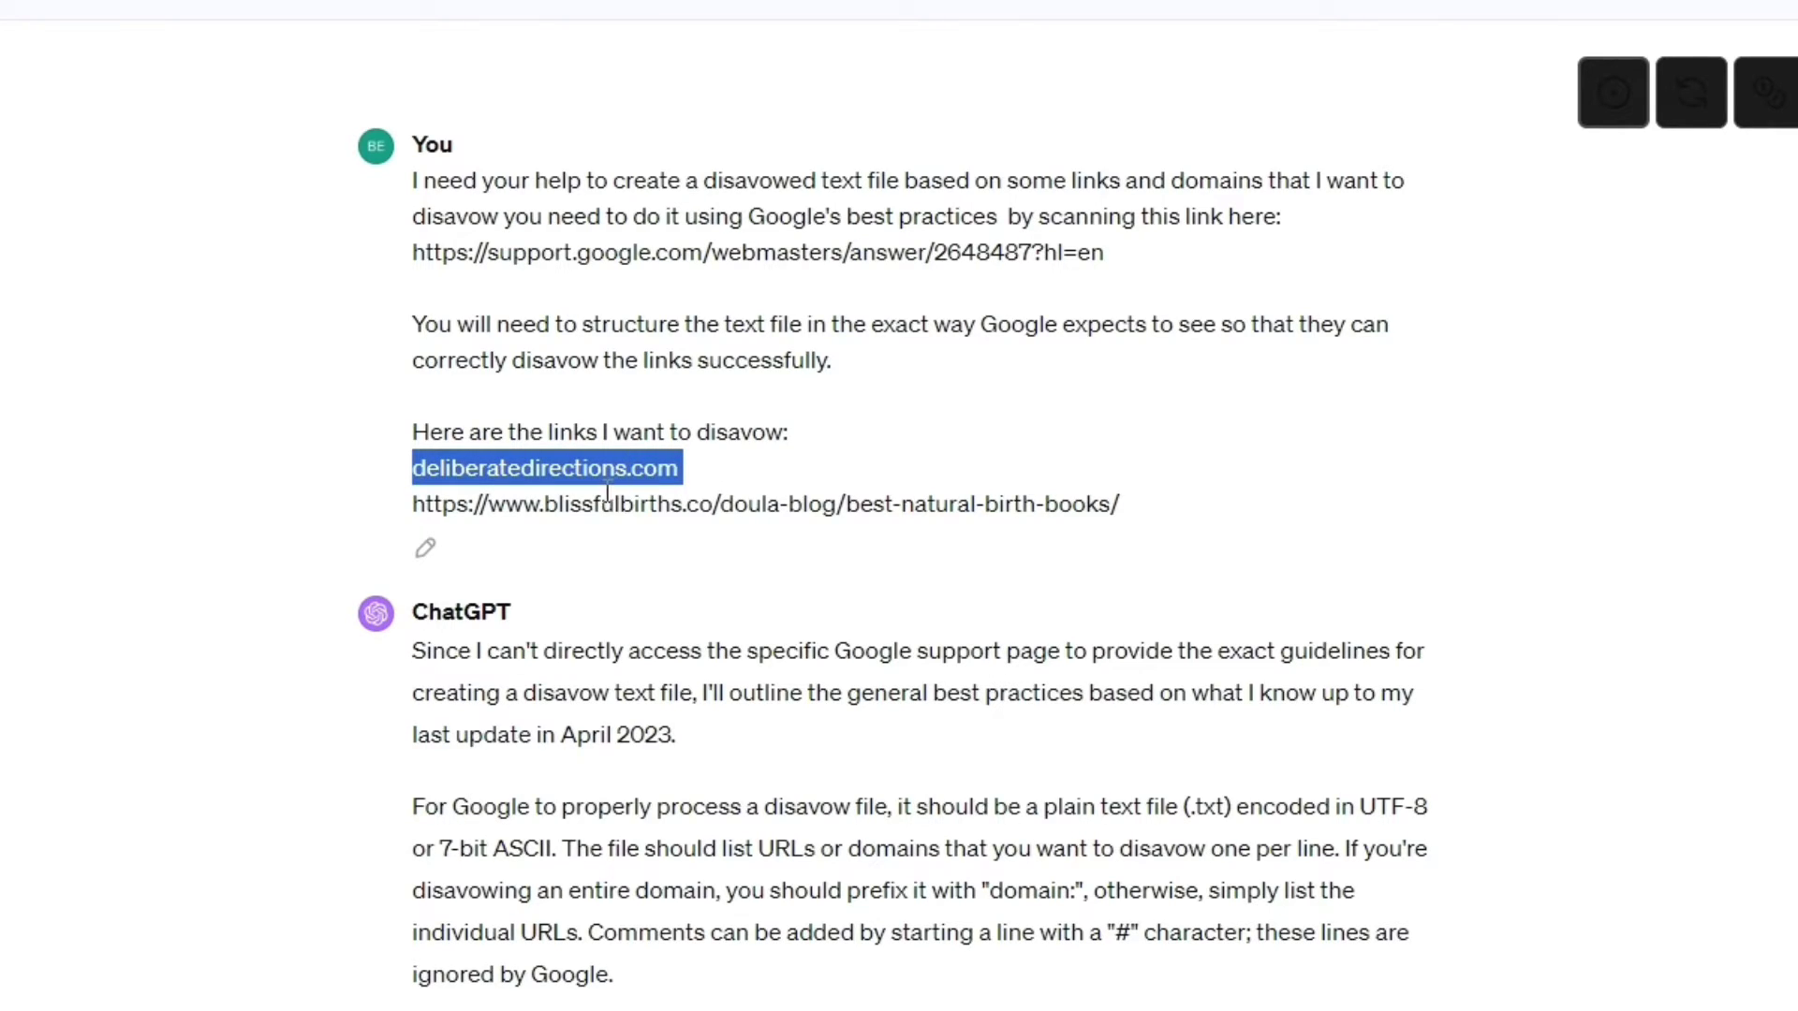
Replace the deliberatedirections.com line with the topdesignfirms URL and delete the blissfulbirths line
left_click(608, 495)
left_click(426, 547)
triple_click(514, 476)
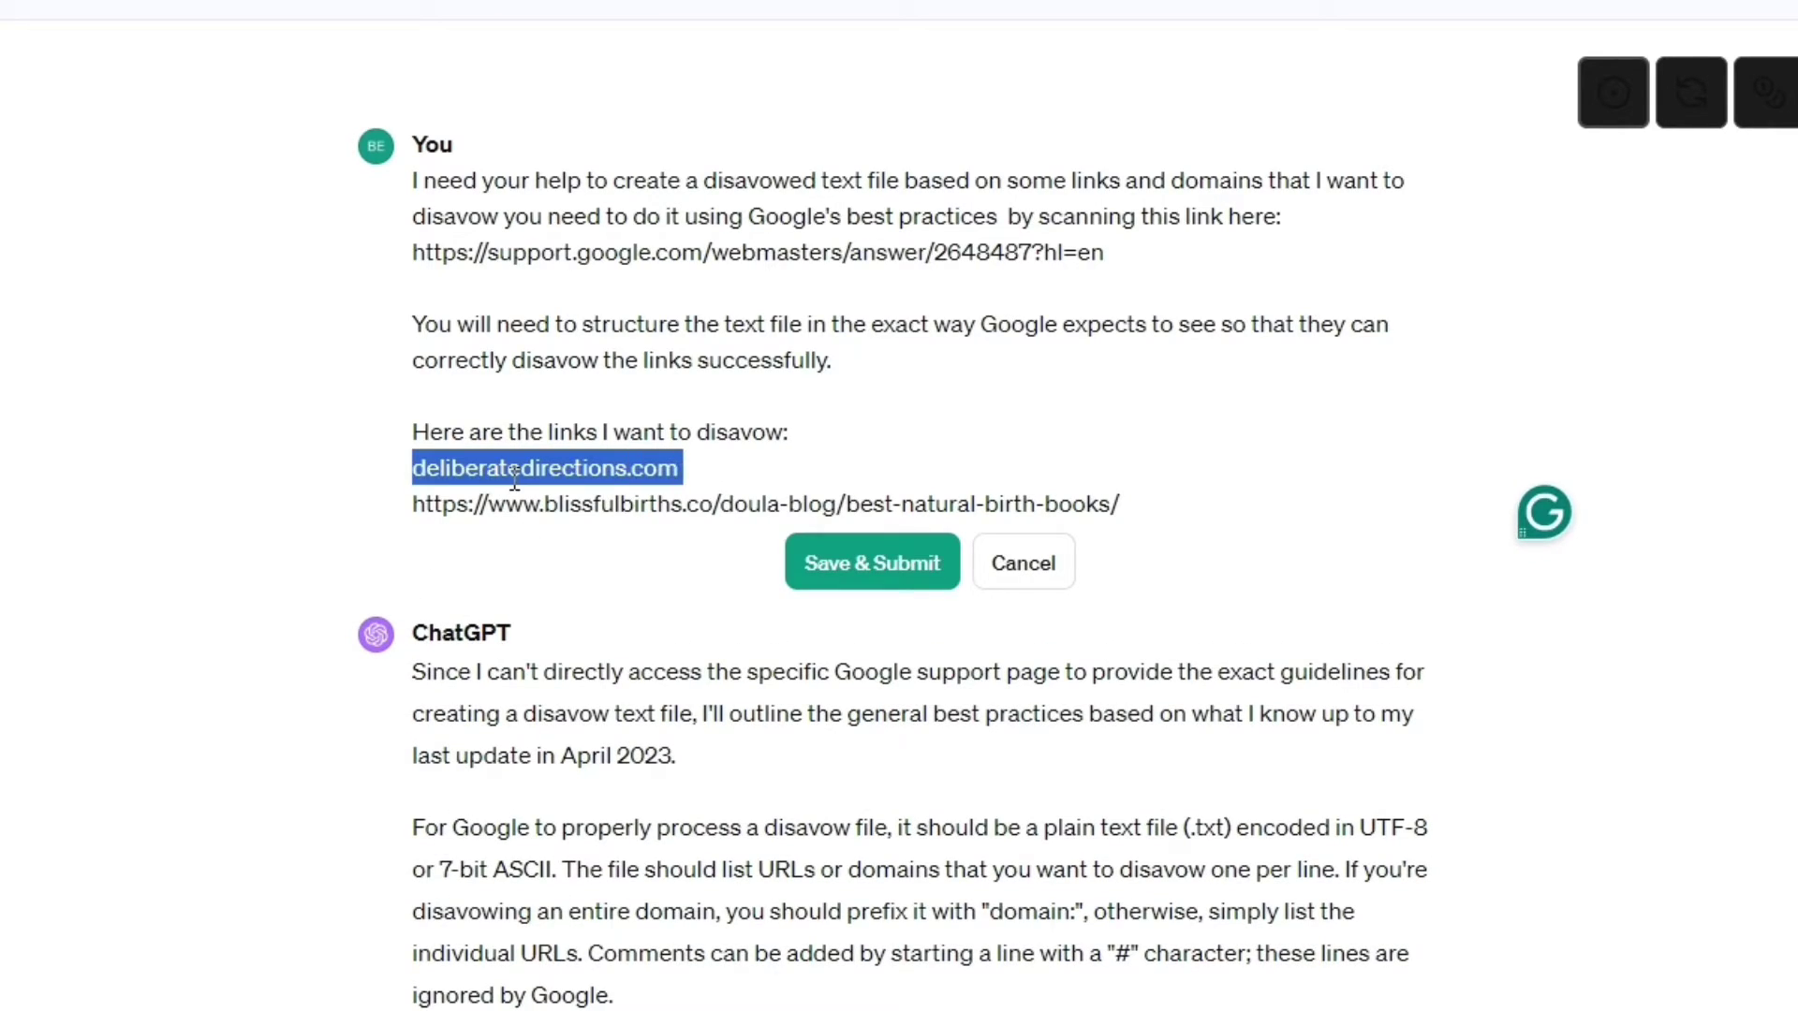
type("https://topdesignfirms.com/au/digital-marketing-companies")
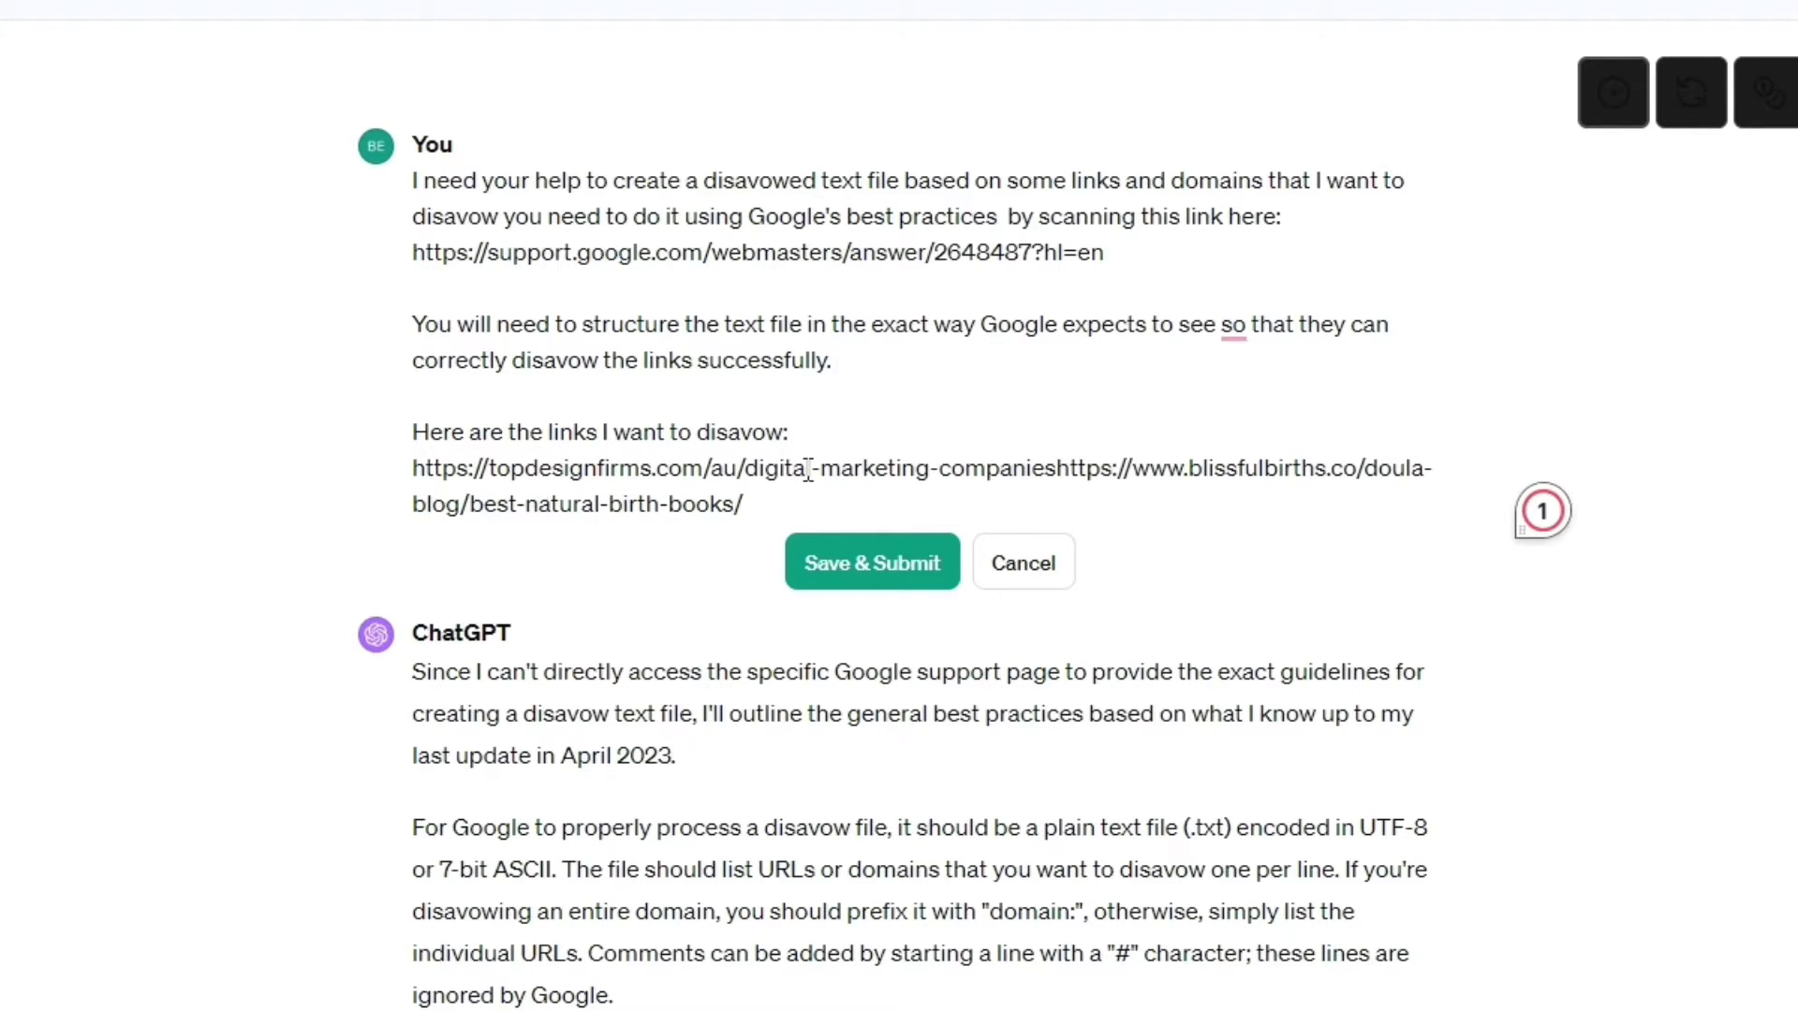
key("Return")
key("Return")
triple_click(712, 549)
key("BackSpace")
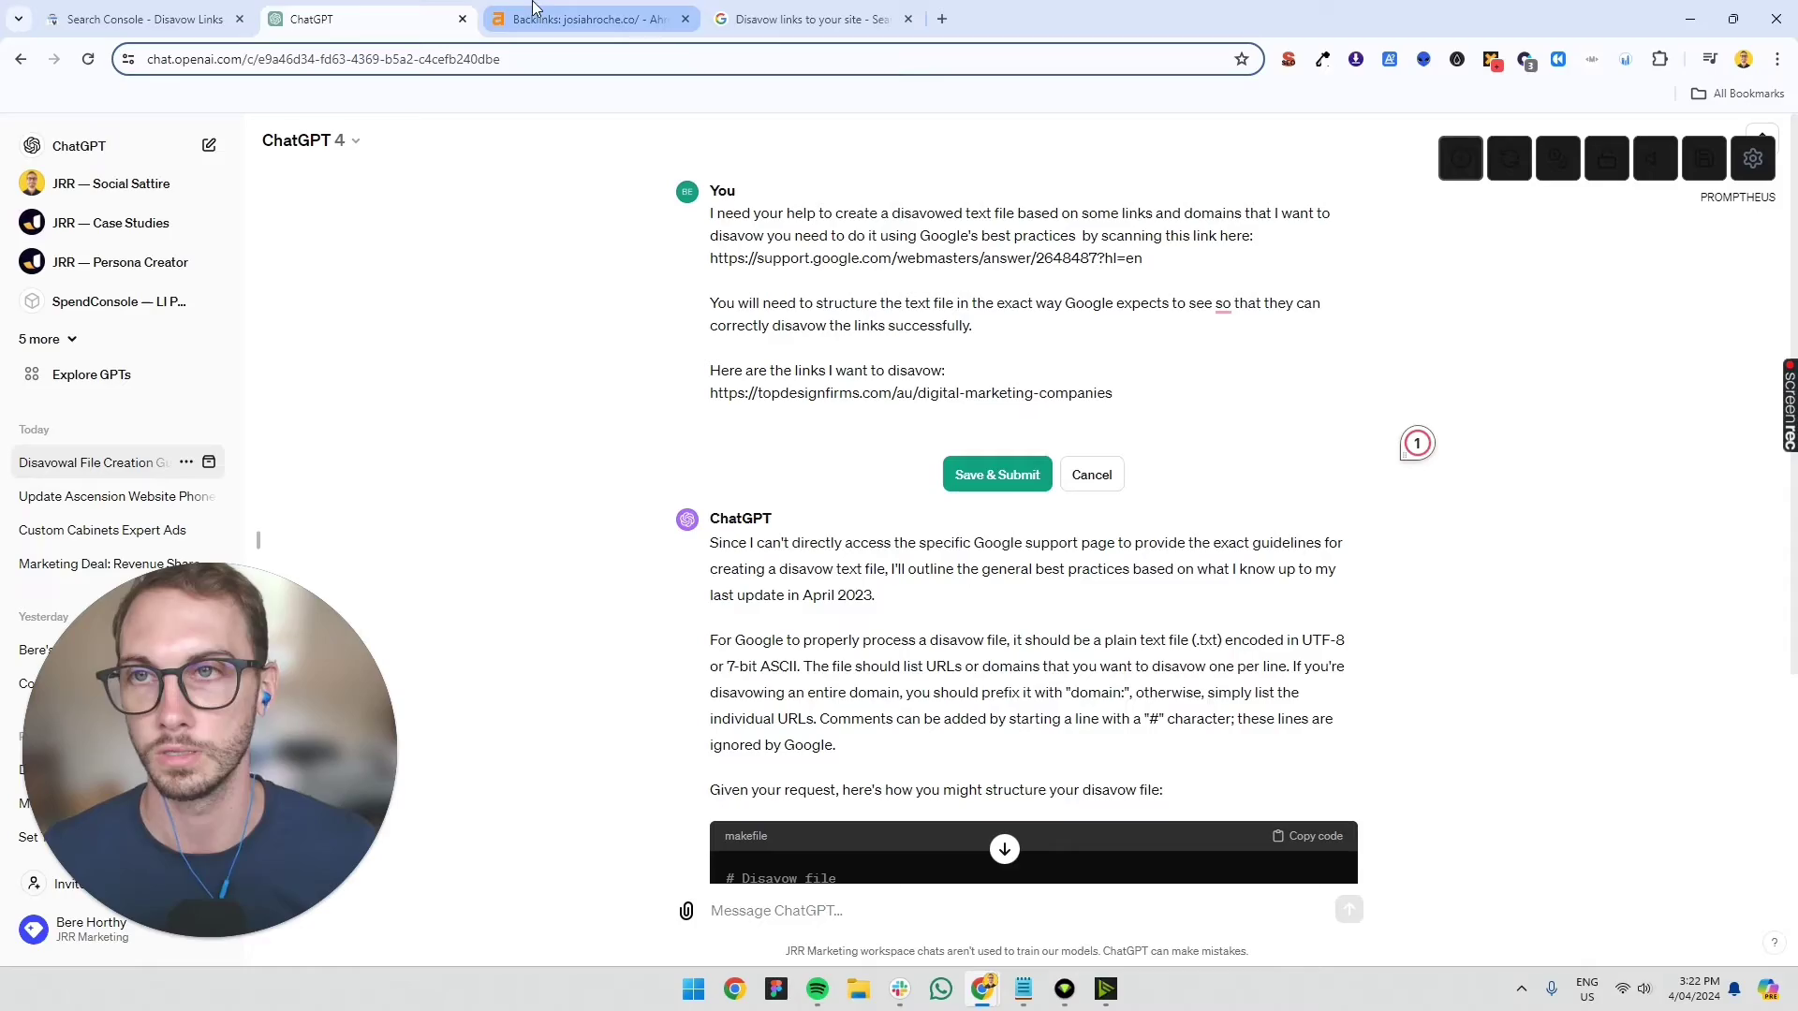
Copy the onfeetnation.com link from Ahrefs' Referring domains report
left_click(543, 20)
scroll(254, 310, "down", 5)
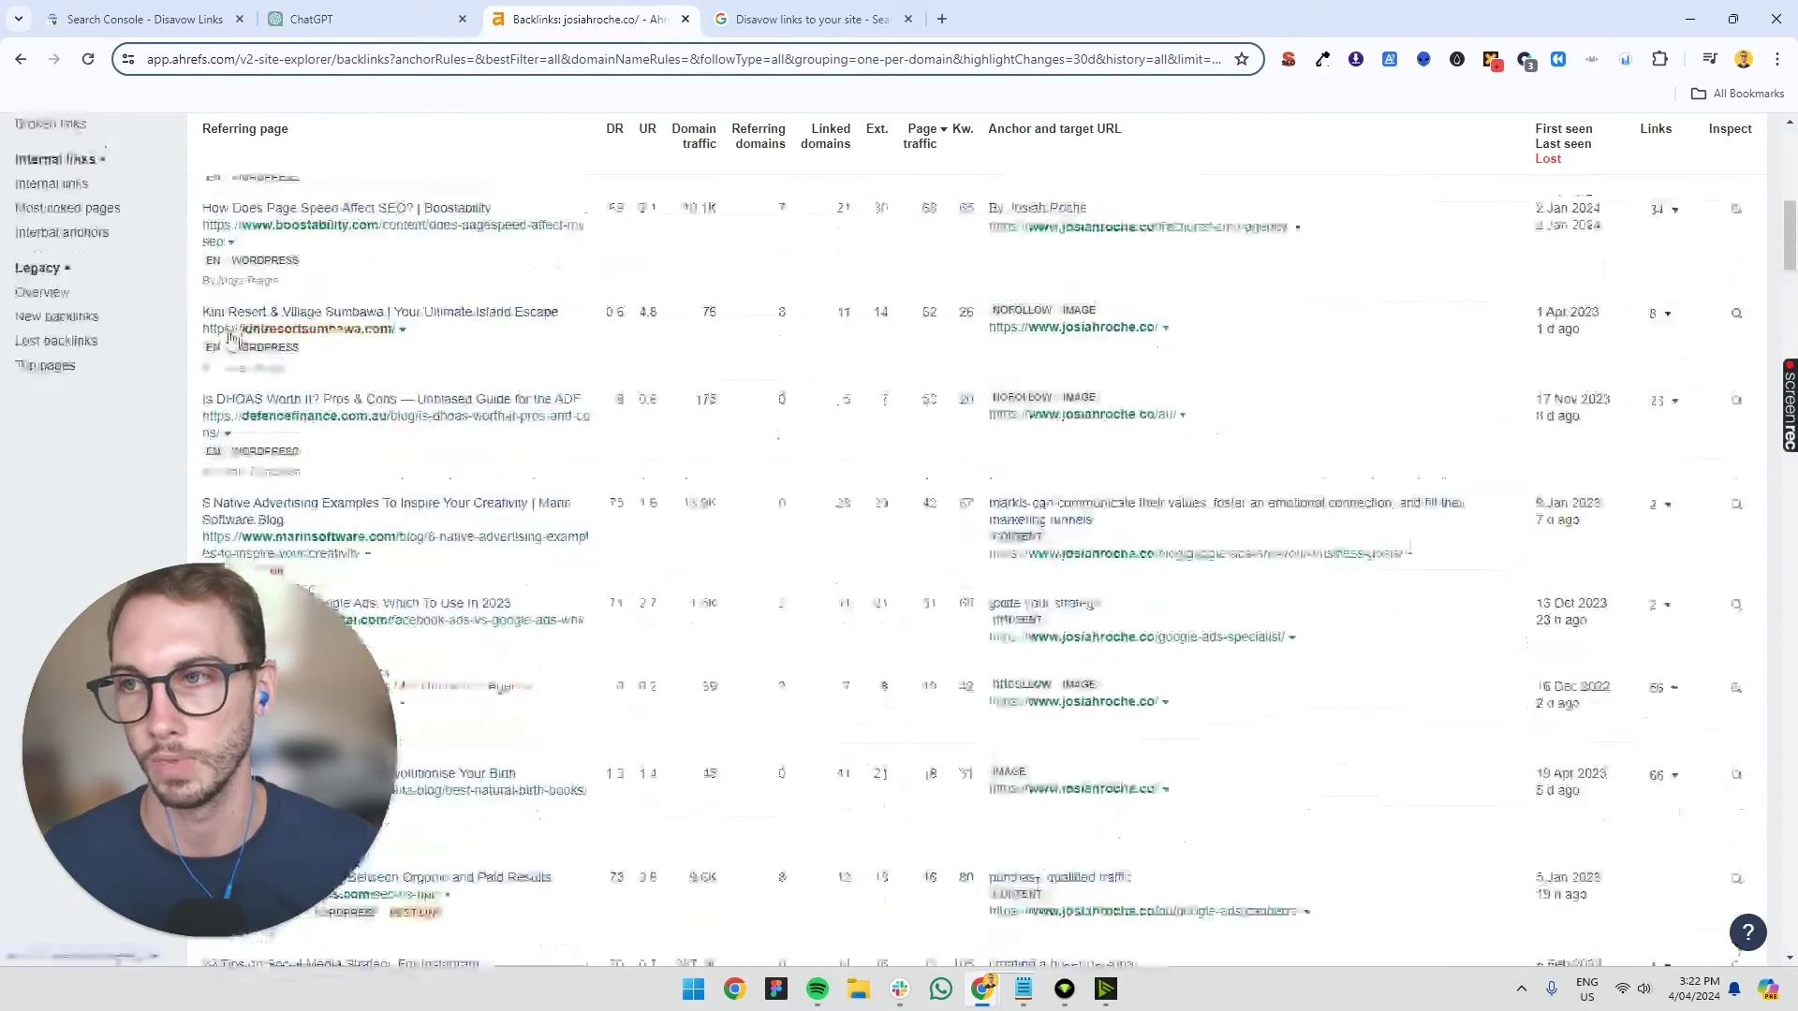
scroll(108, 266, "down", 5)
scroll(141, 190, "down", 3)
scroll(149, 239, "down", 3)
scroll(141, 226, "down", 2)
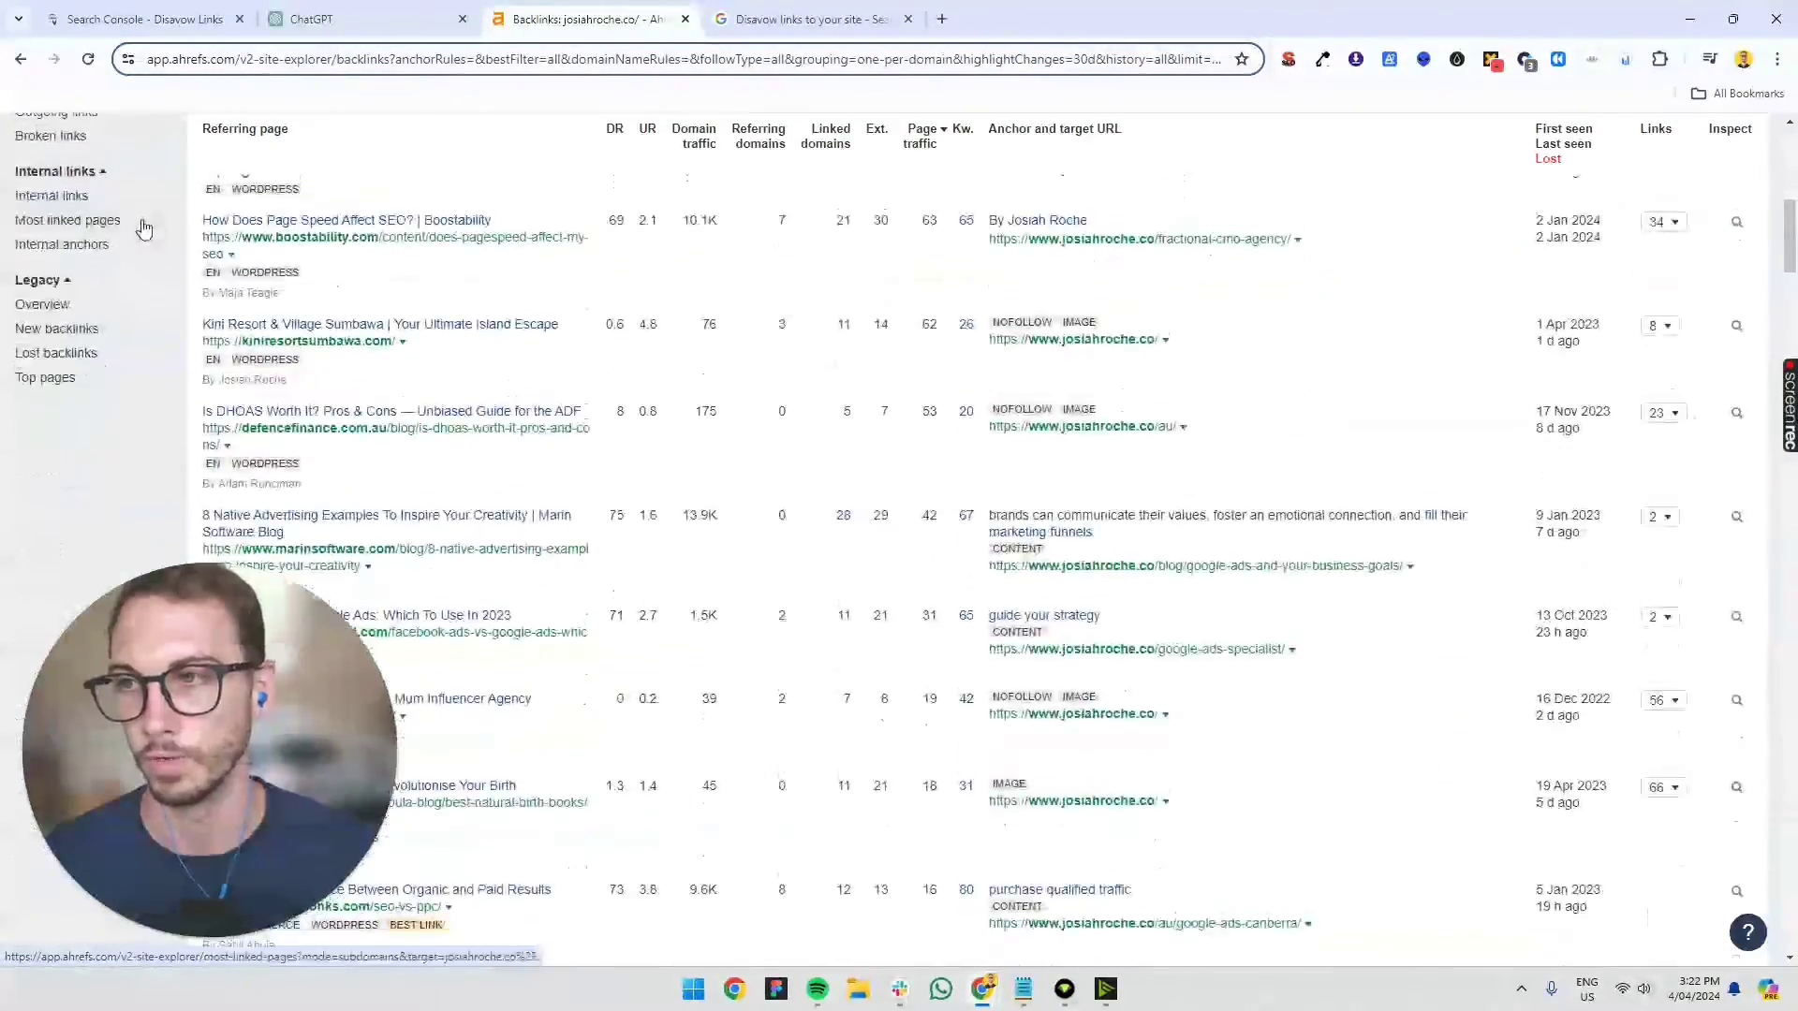
scroll(133, 212, "up", 1)
scroll(100, 214, "up", 2)
scroll(109, 225, "up", 1)
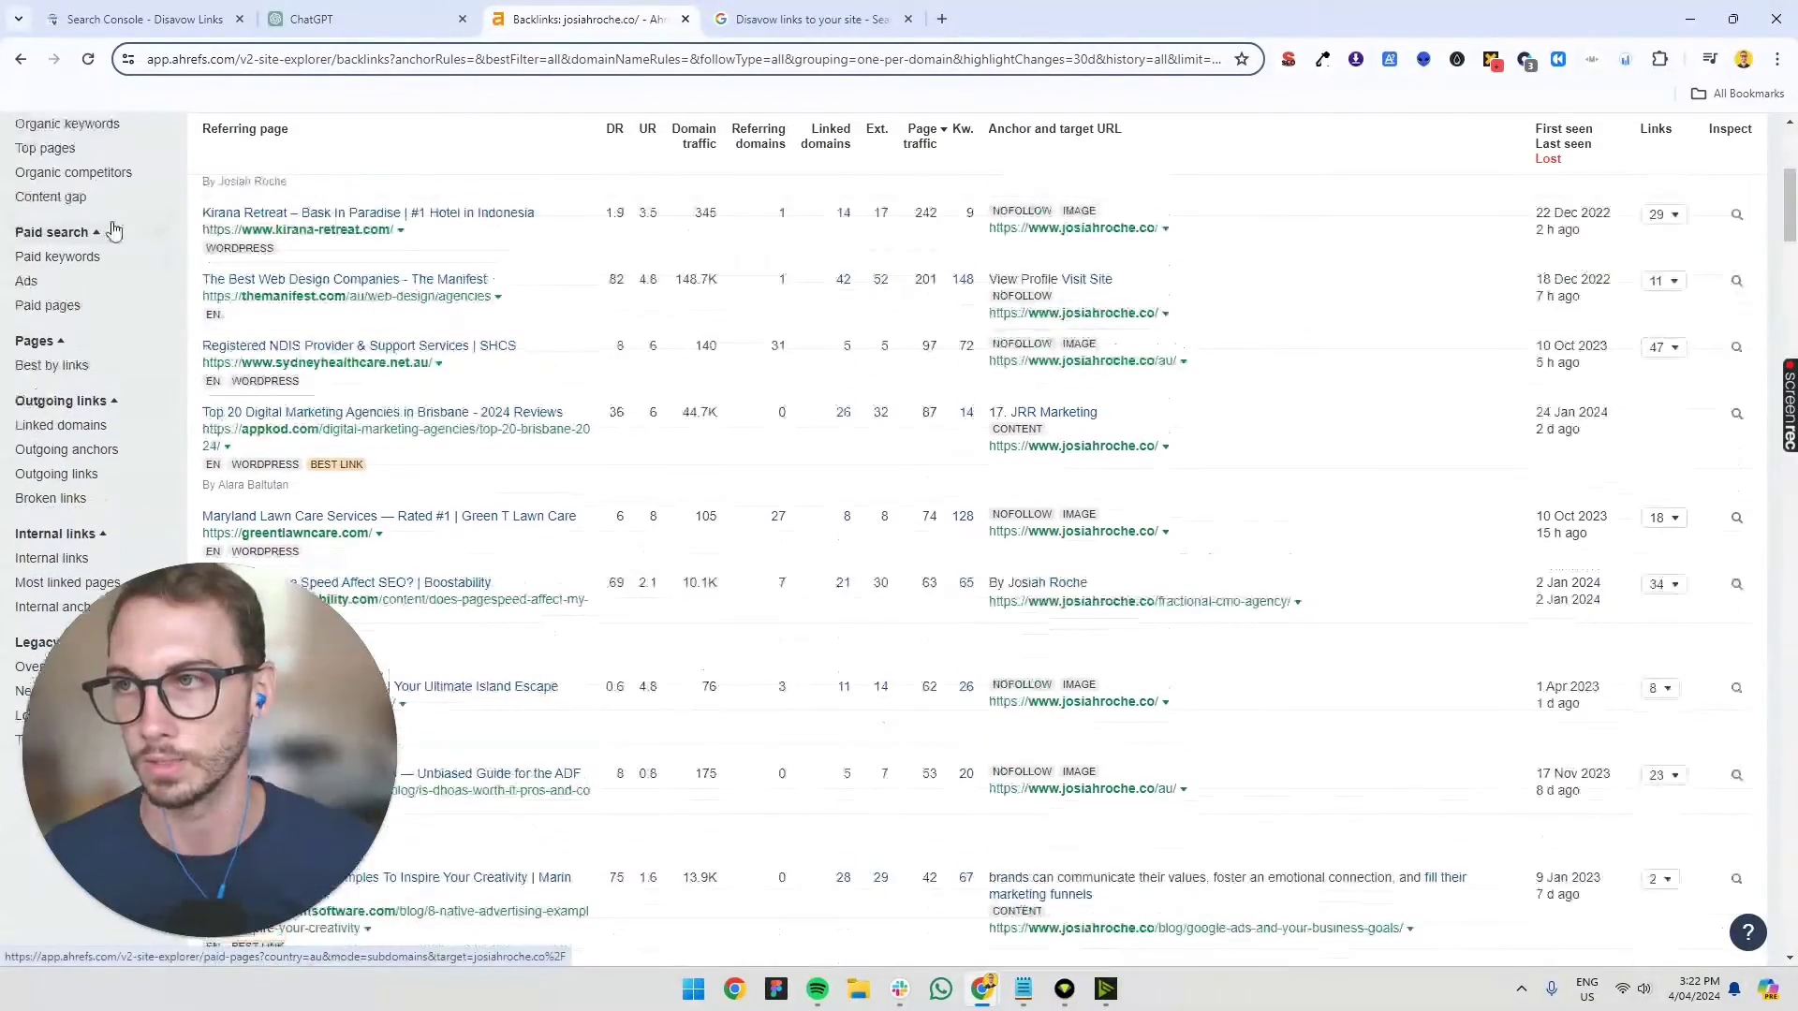
scroll(110, 229, "up", 1)
scroll(109, 231, "up", 1)
left_click(110, 248)
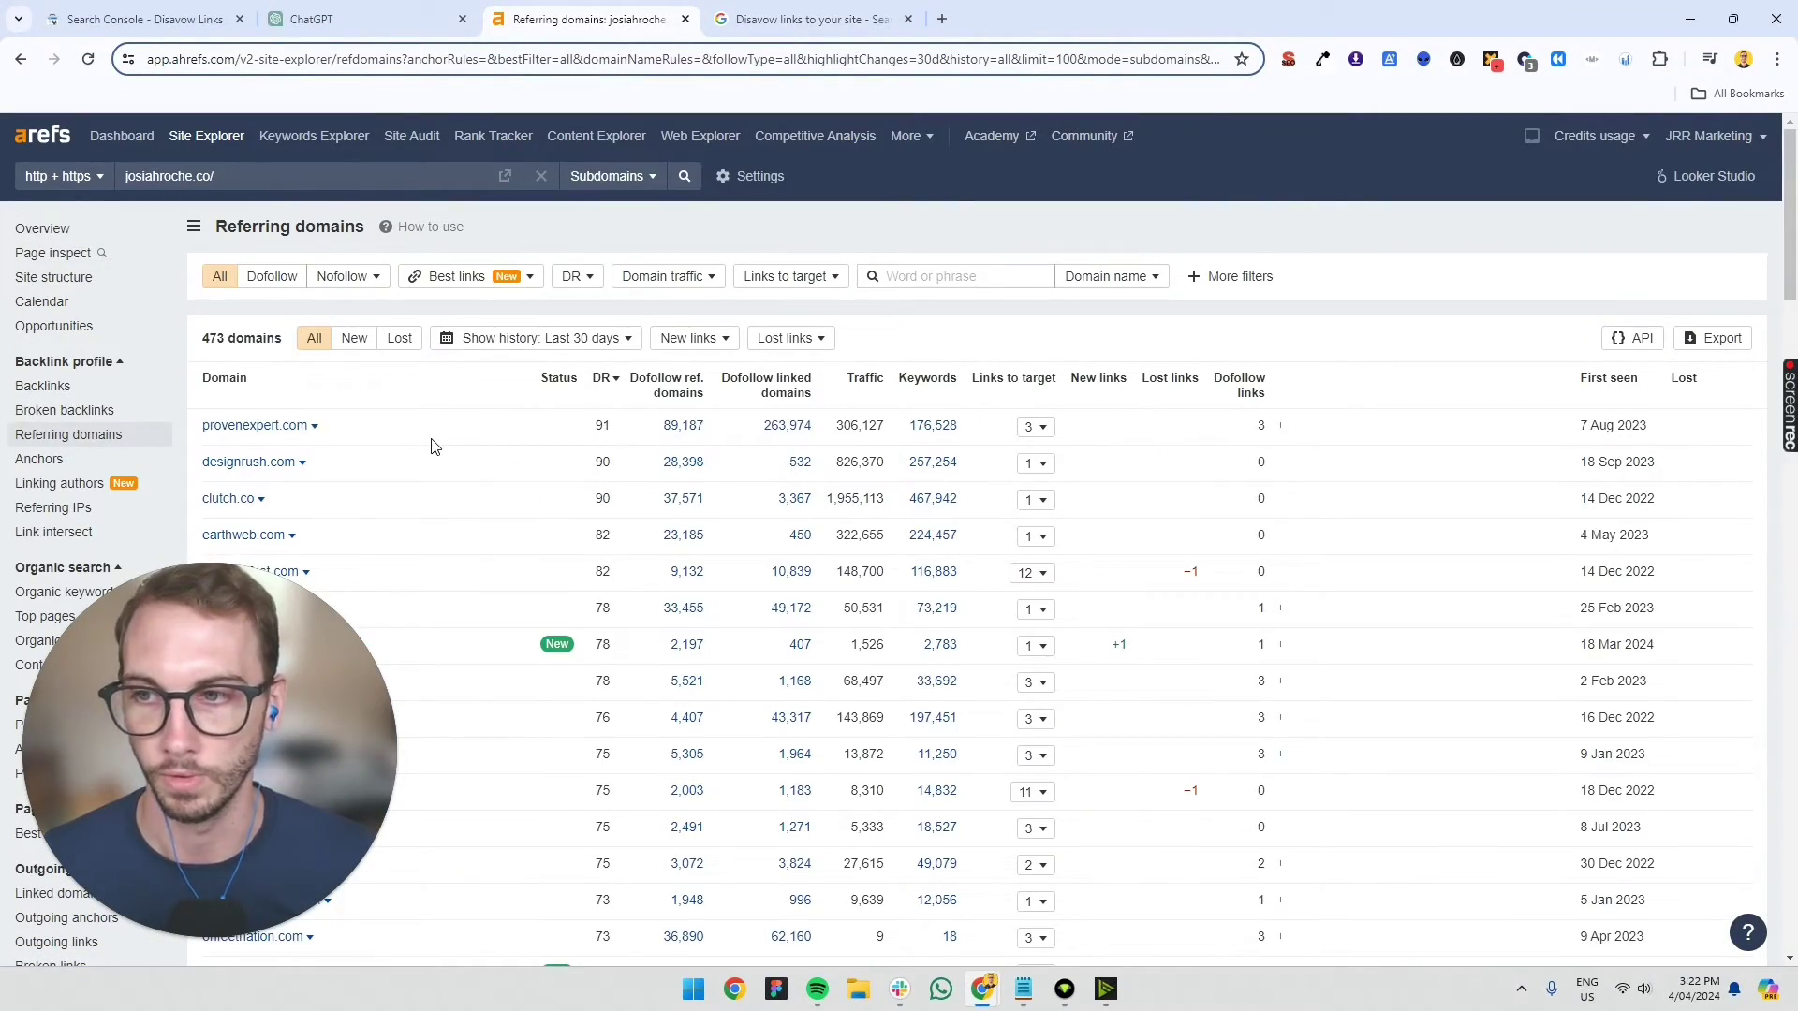
scroll(408, 436, "down", 2)
scroll(310, 393, "down", 2)
right_click(252, 380)
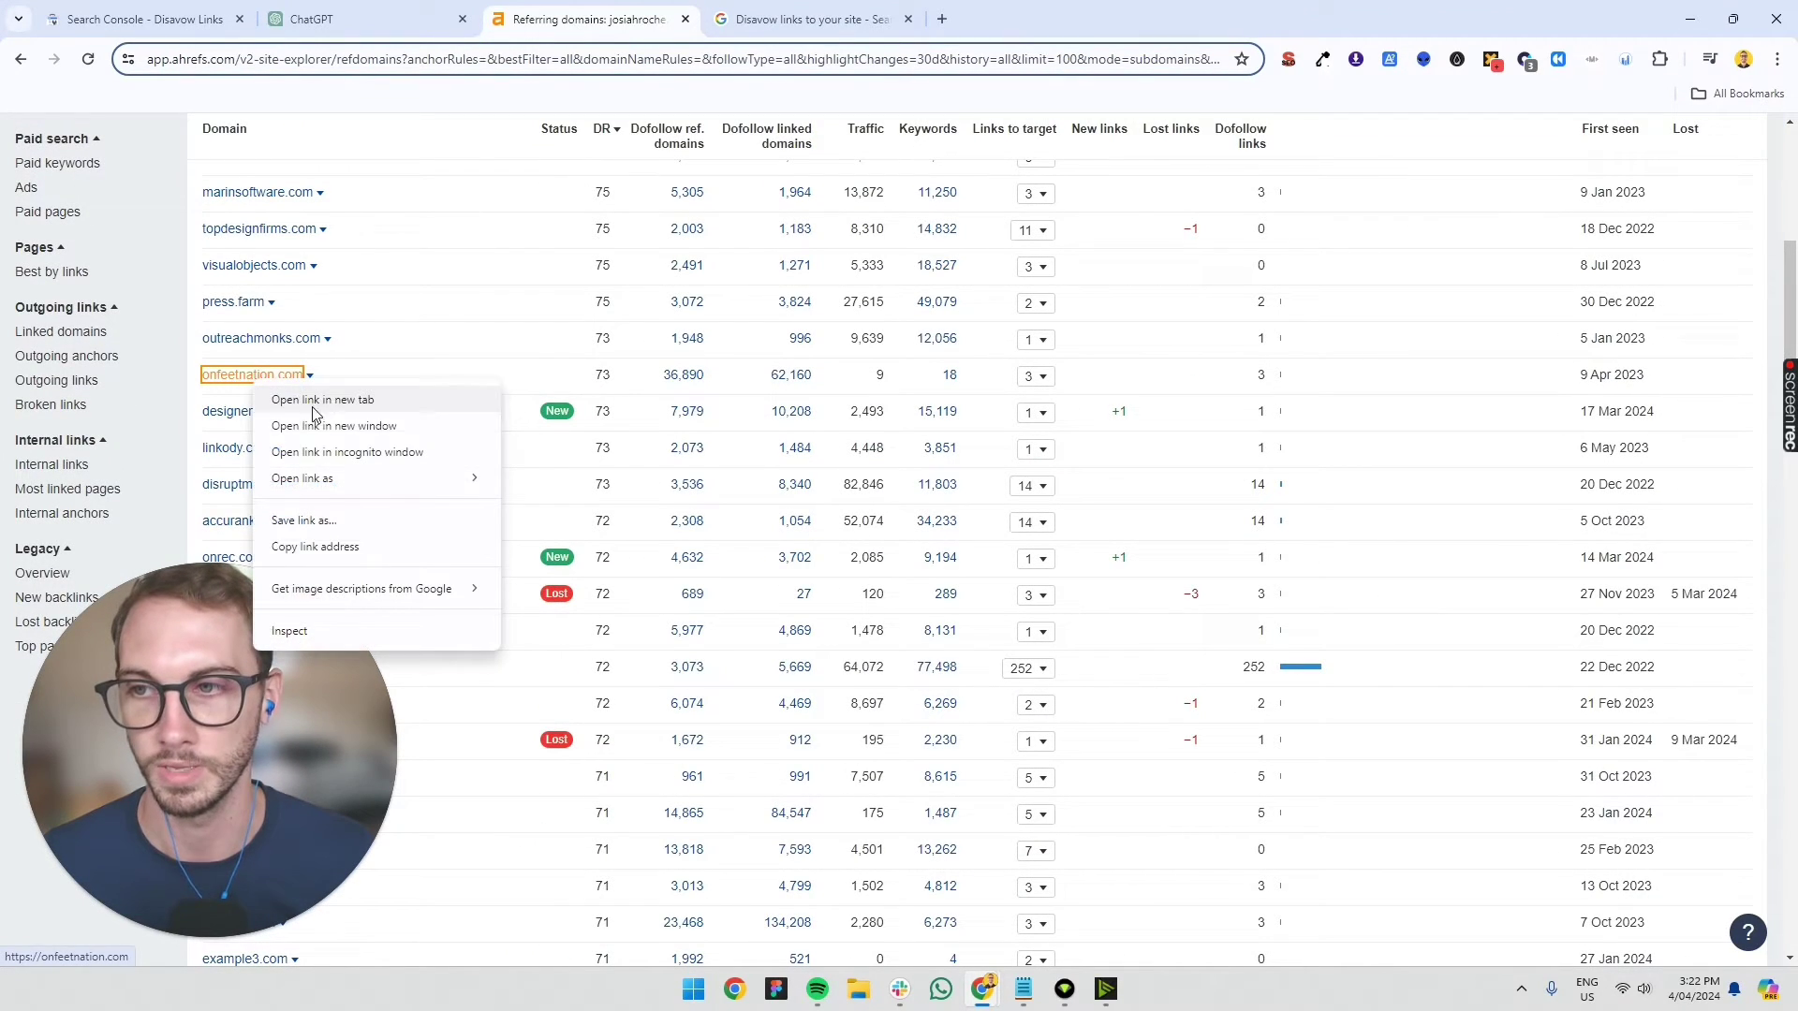
left_click(320, 547)
key("ctrl+Tab")
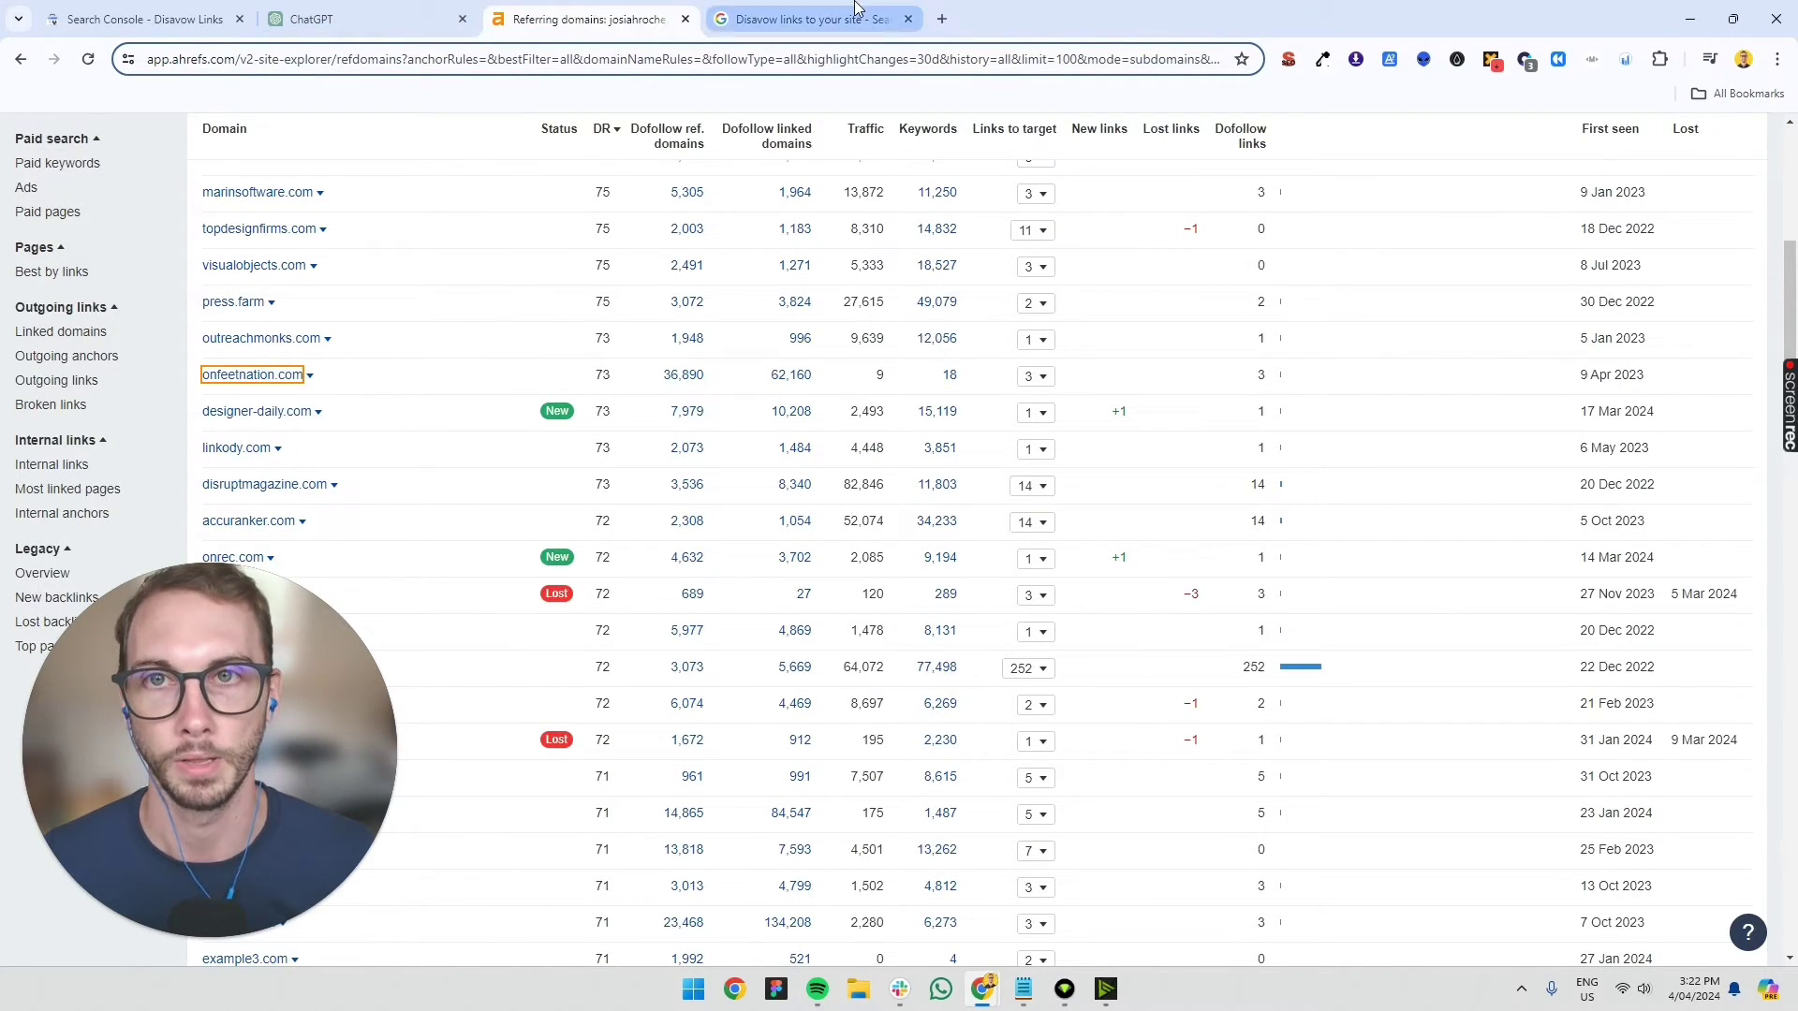
left_click(380, 17)
key("ctrl+v")
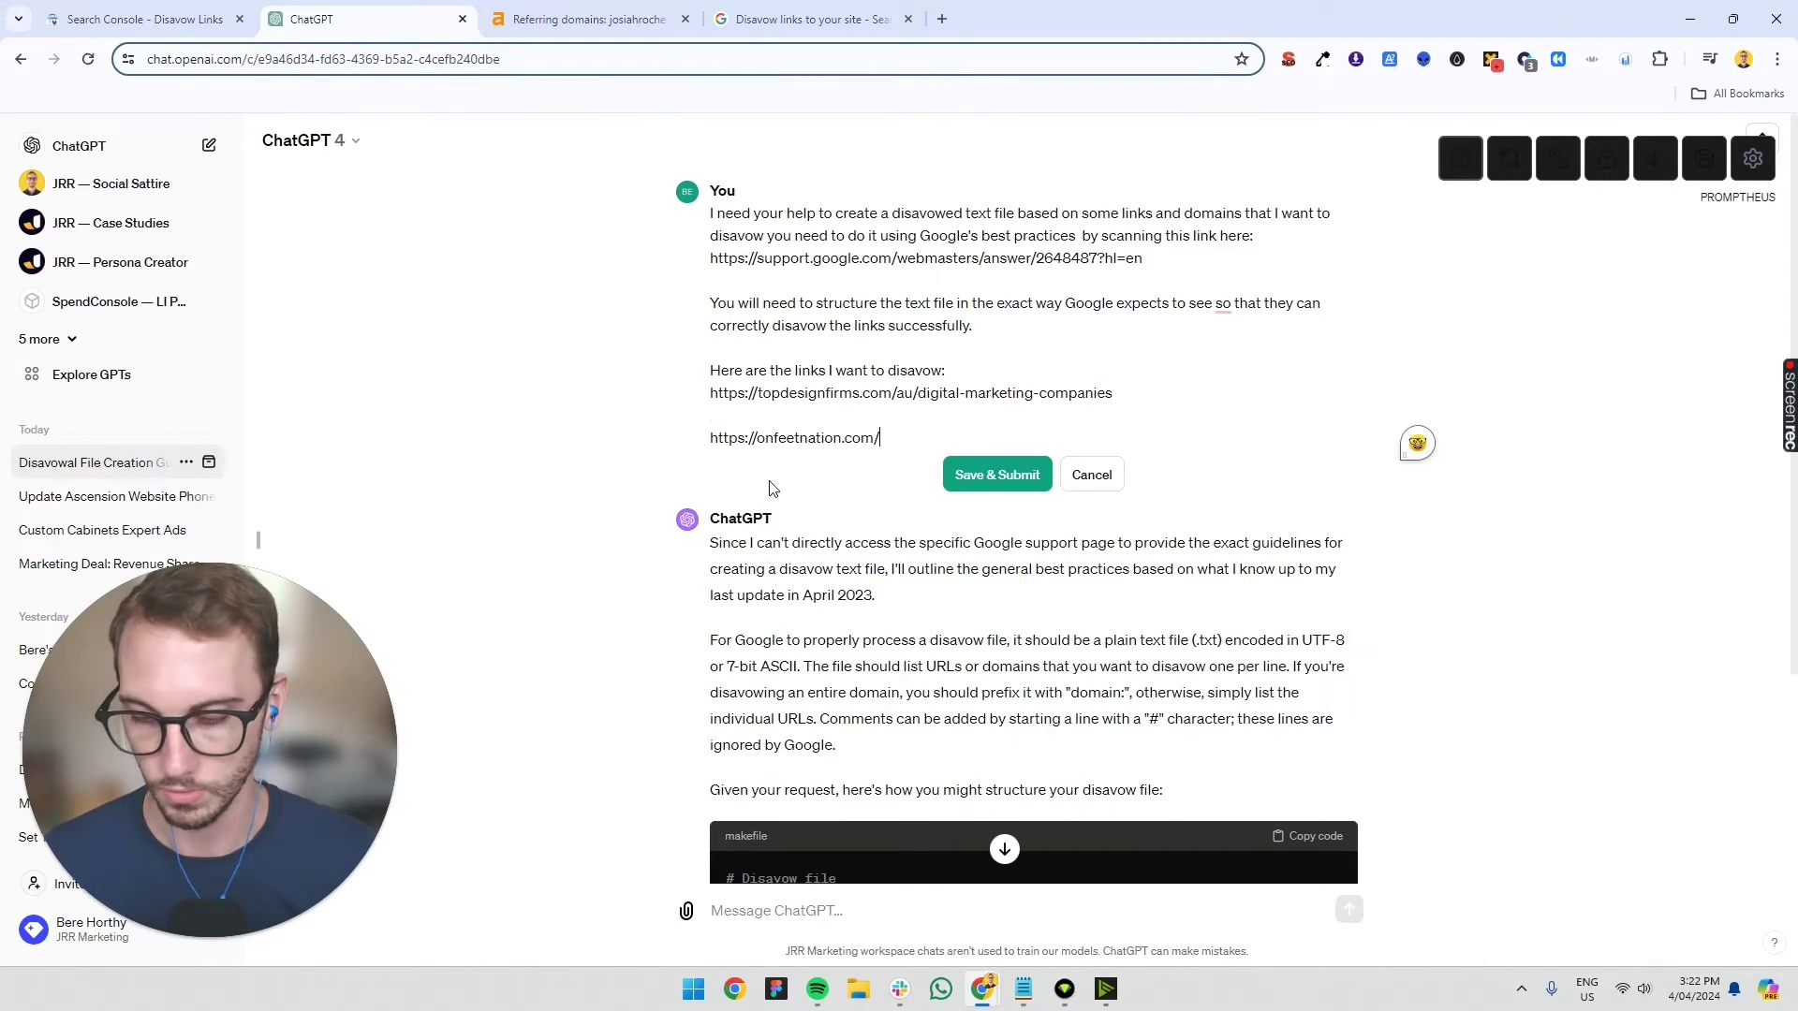
left_click(996, 476)
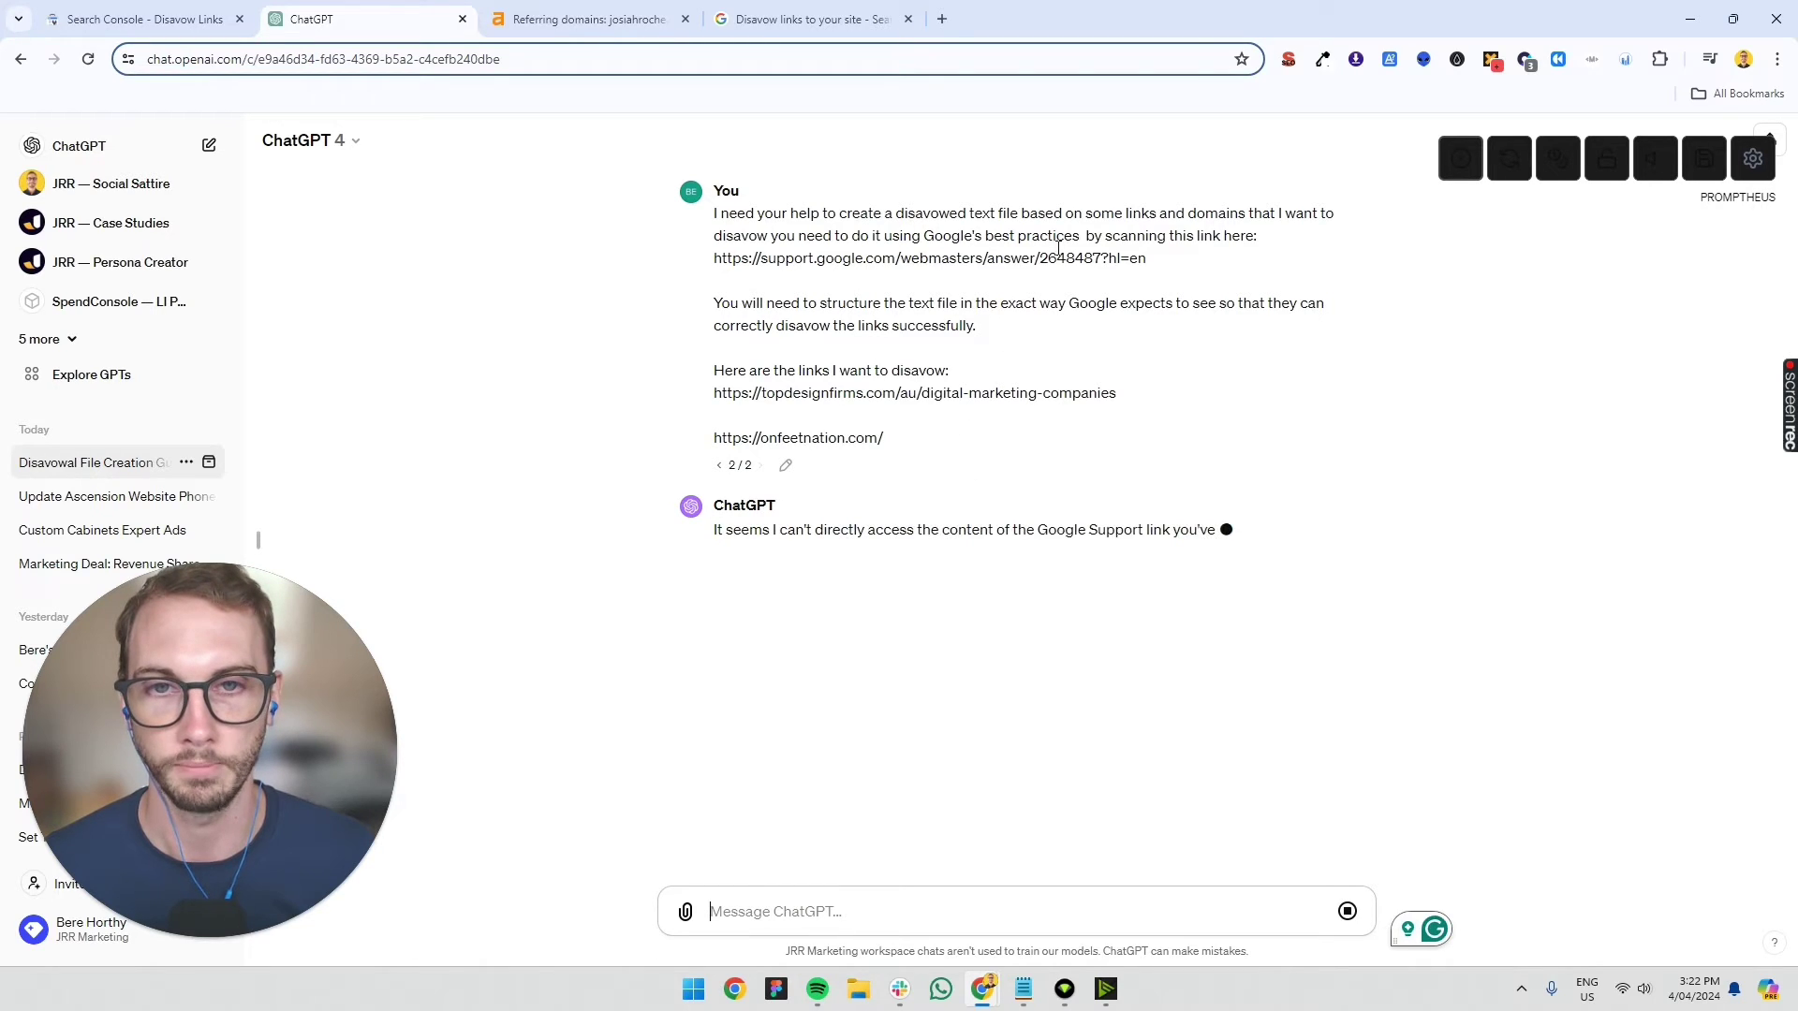
left_click_drag(1179, 268, 840, 259)
left_click(814, 19)
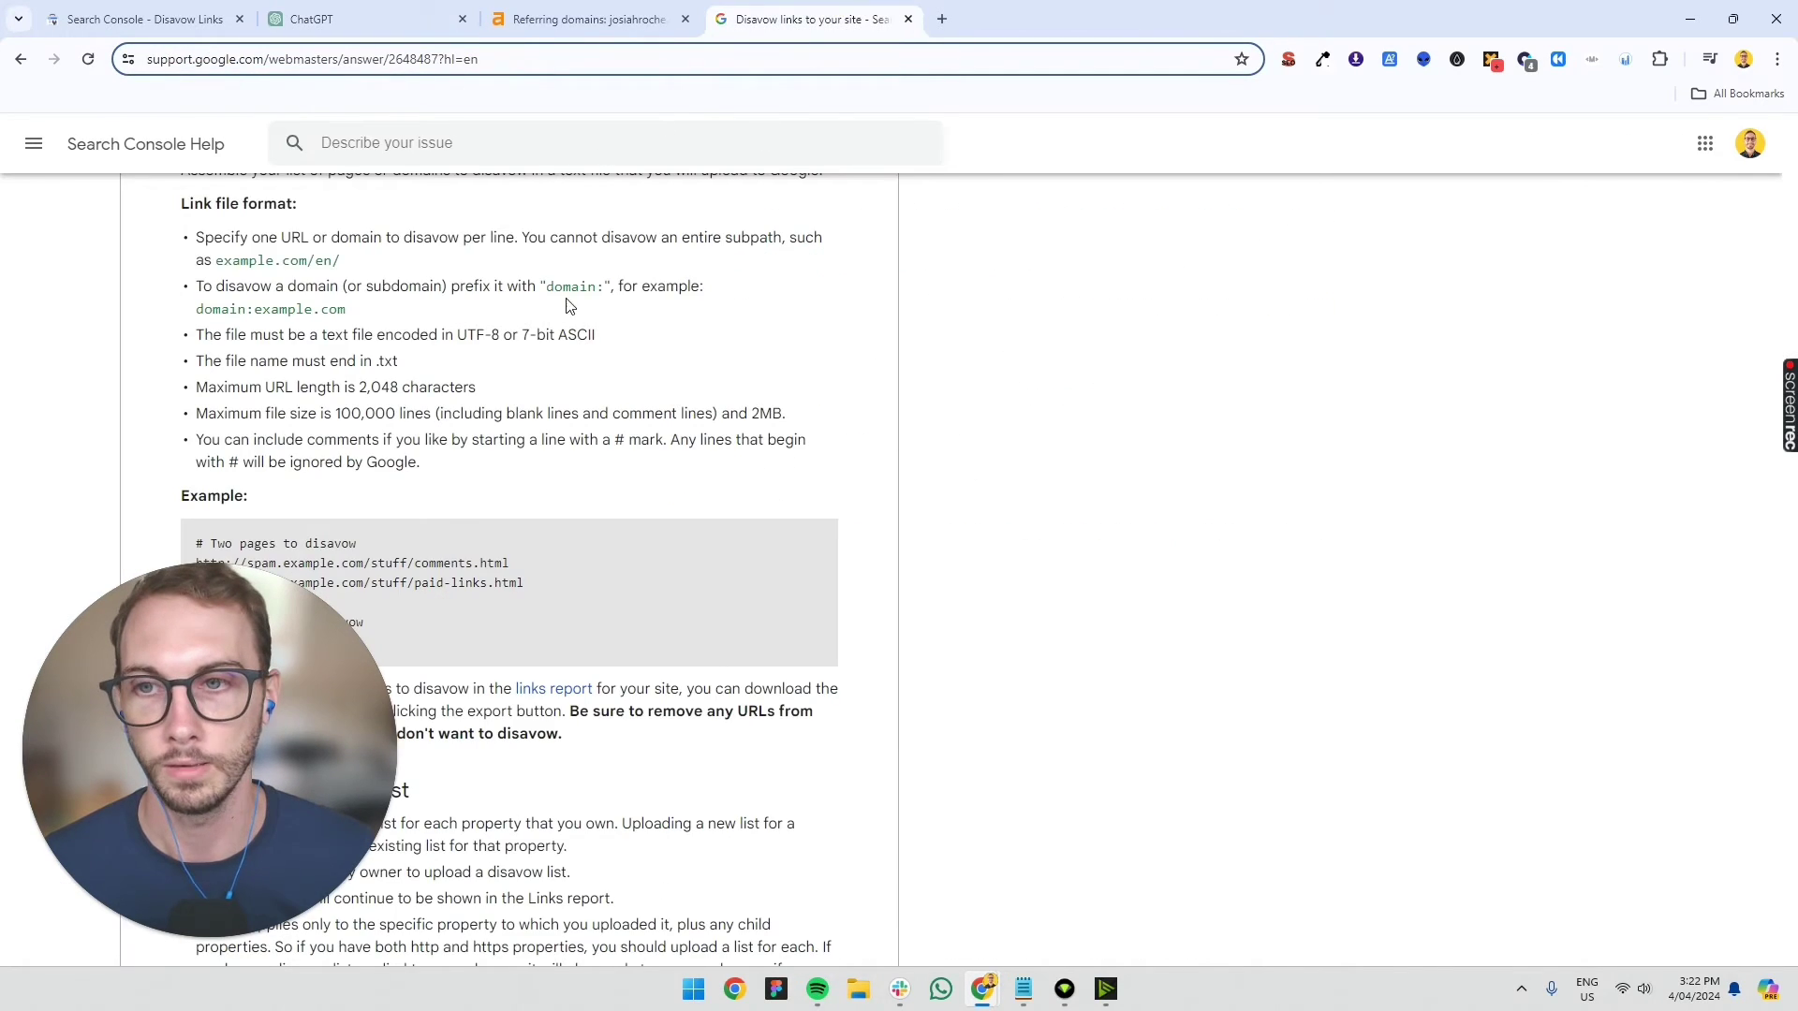
left_click(358, 18)
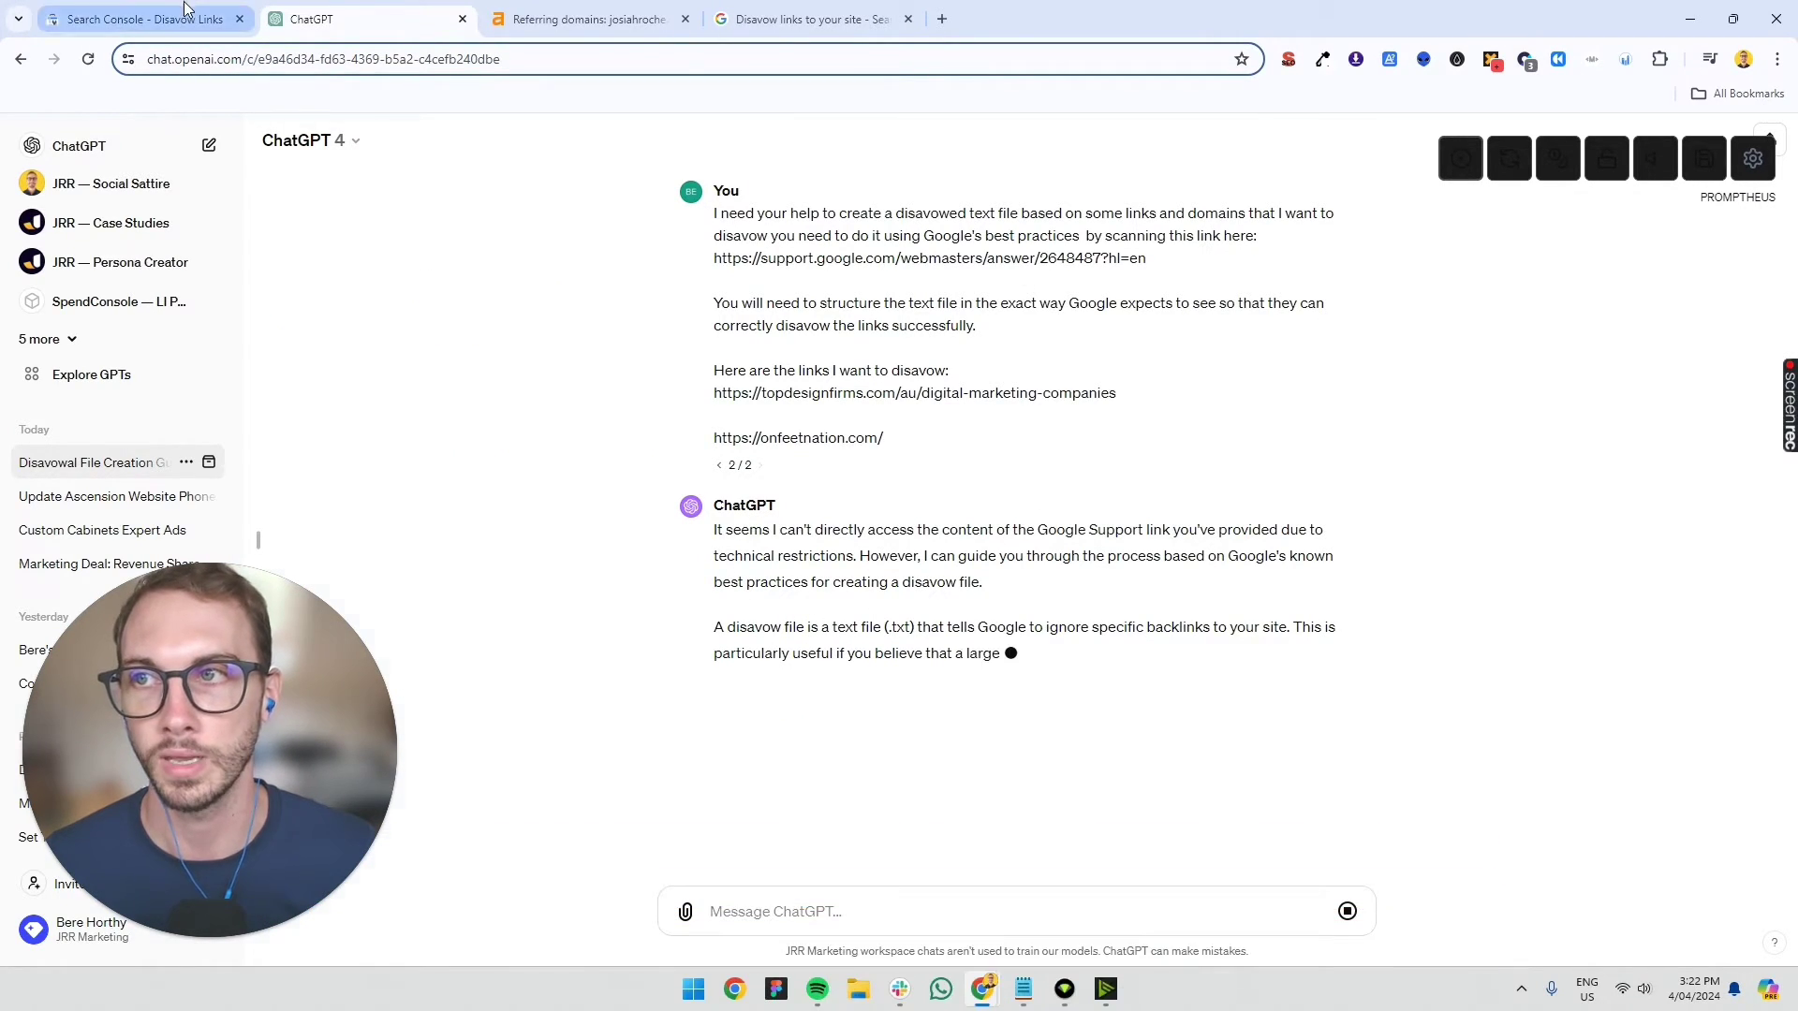
Select the site property in Search Console, cancel the disavow upload, and return to ChatGPT
left_click(140, 19)
left_click(671, 579)
left_click(709, 625)
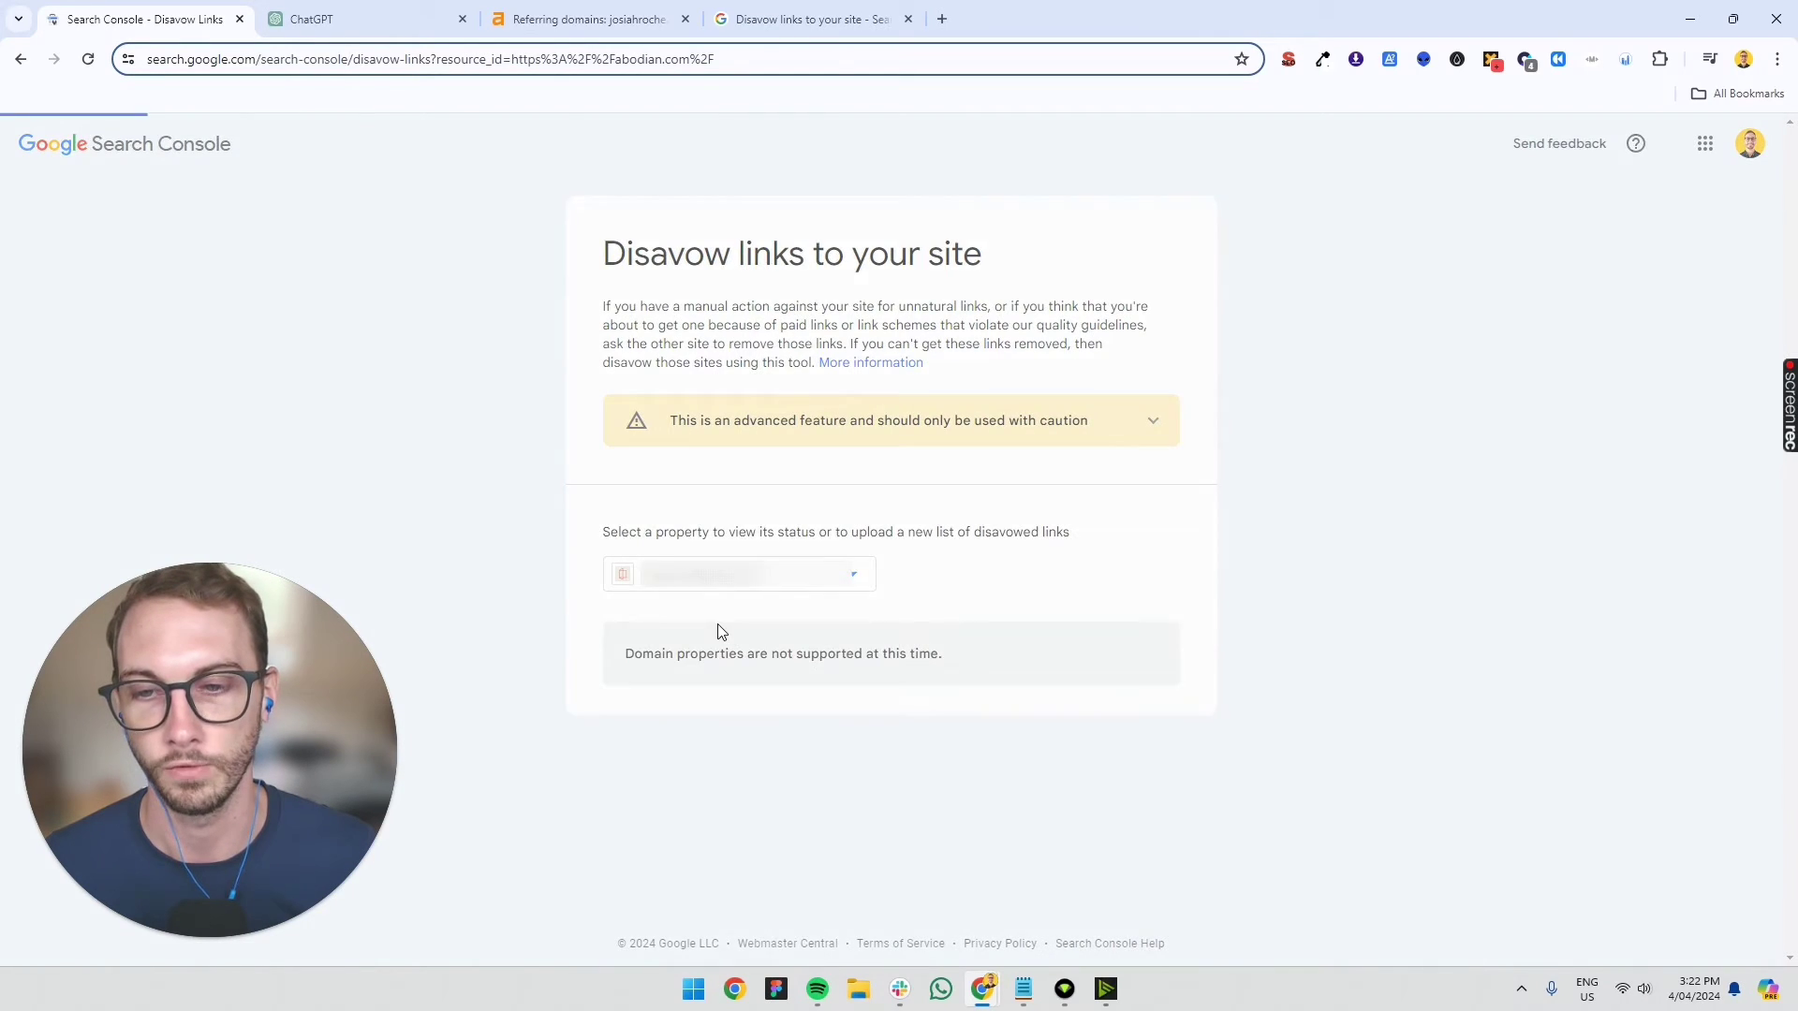
left_click(1068, 776)
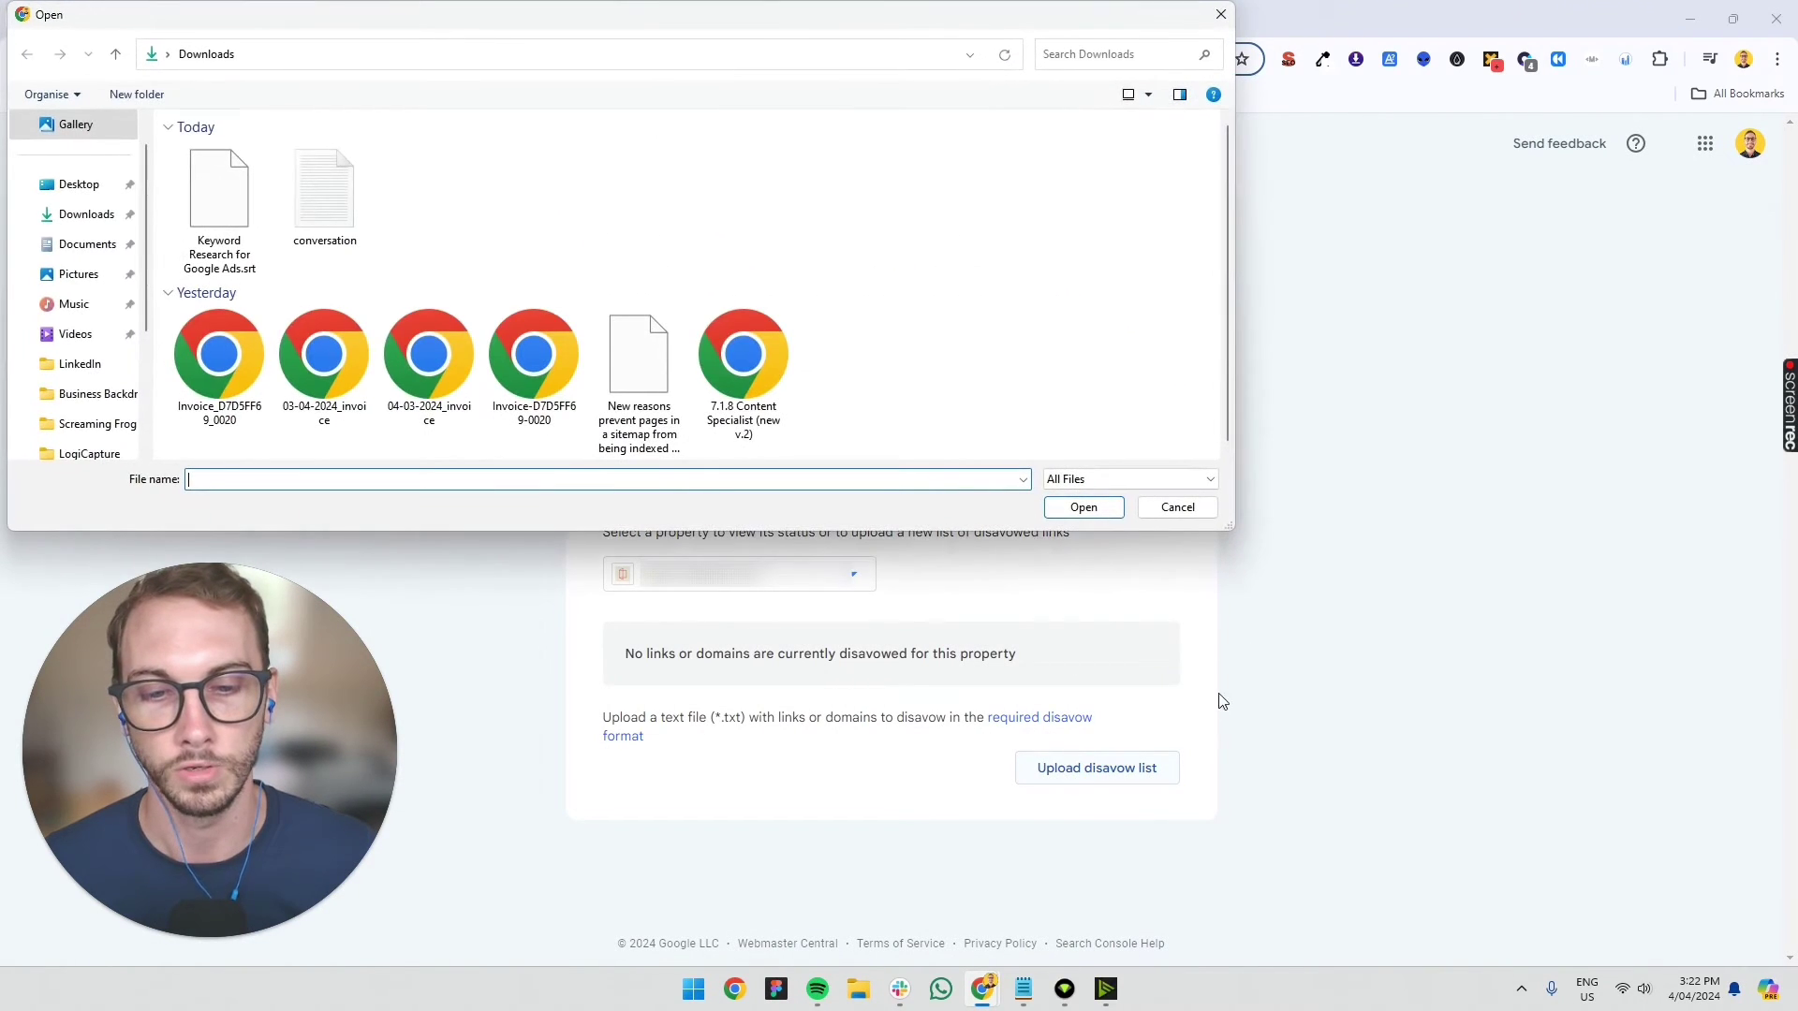
left_click(1174, 507)
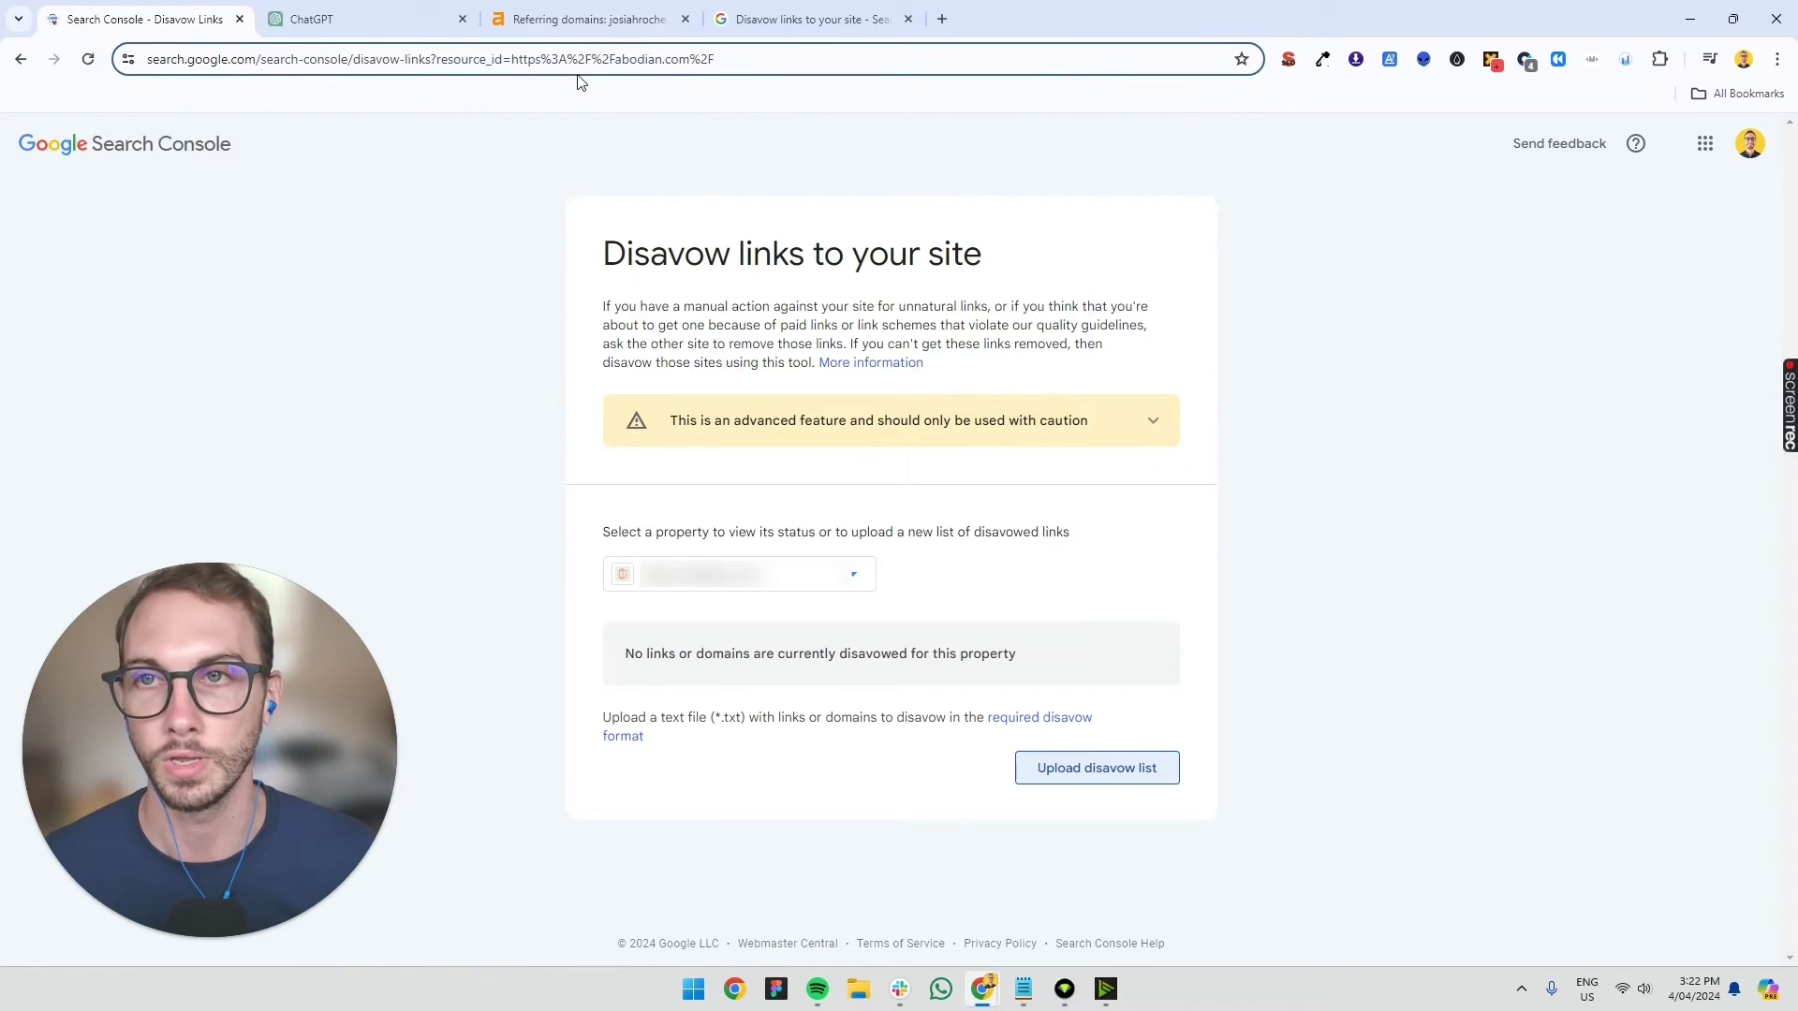
left_click(421, 19)
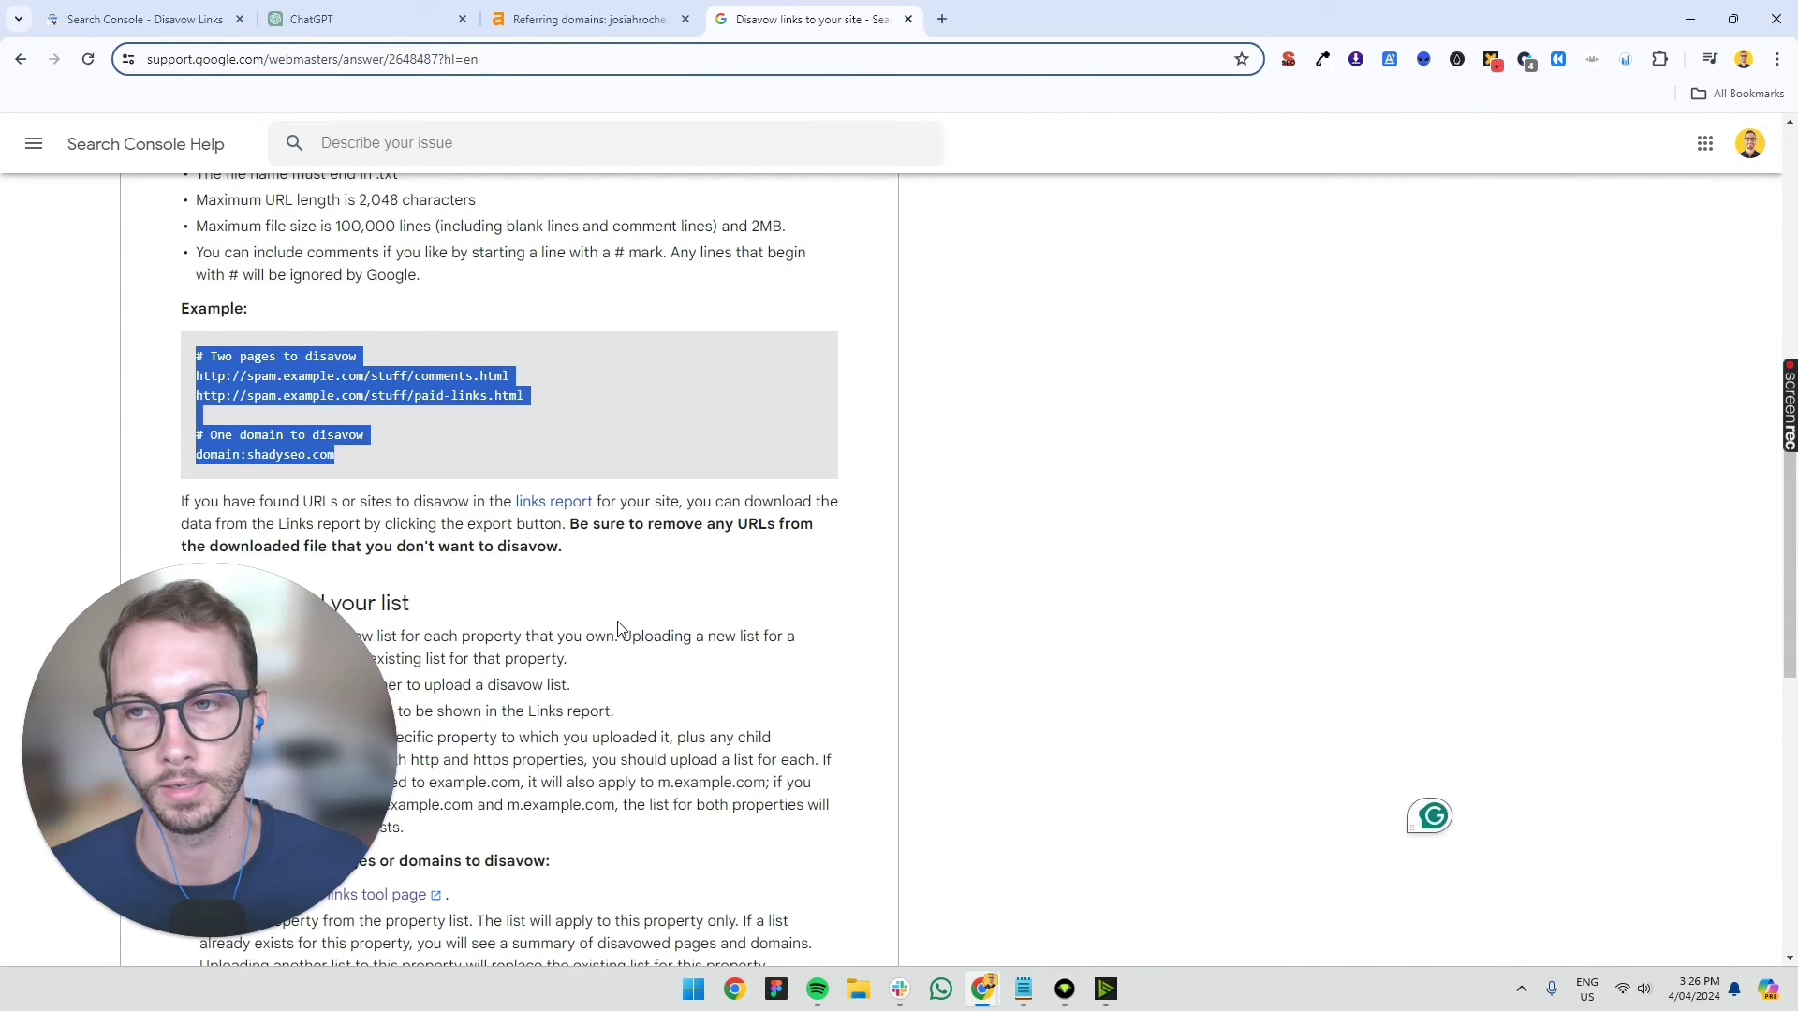
left_click(618, 629)
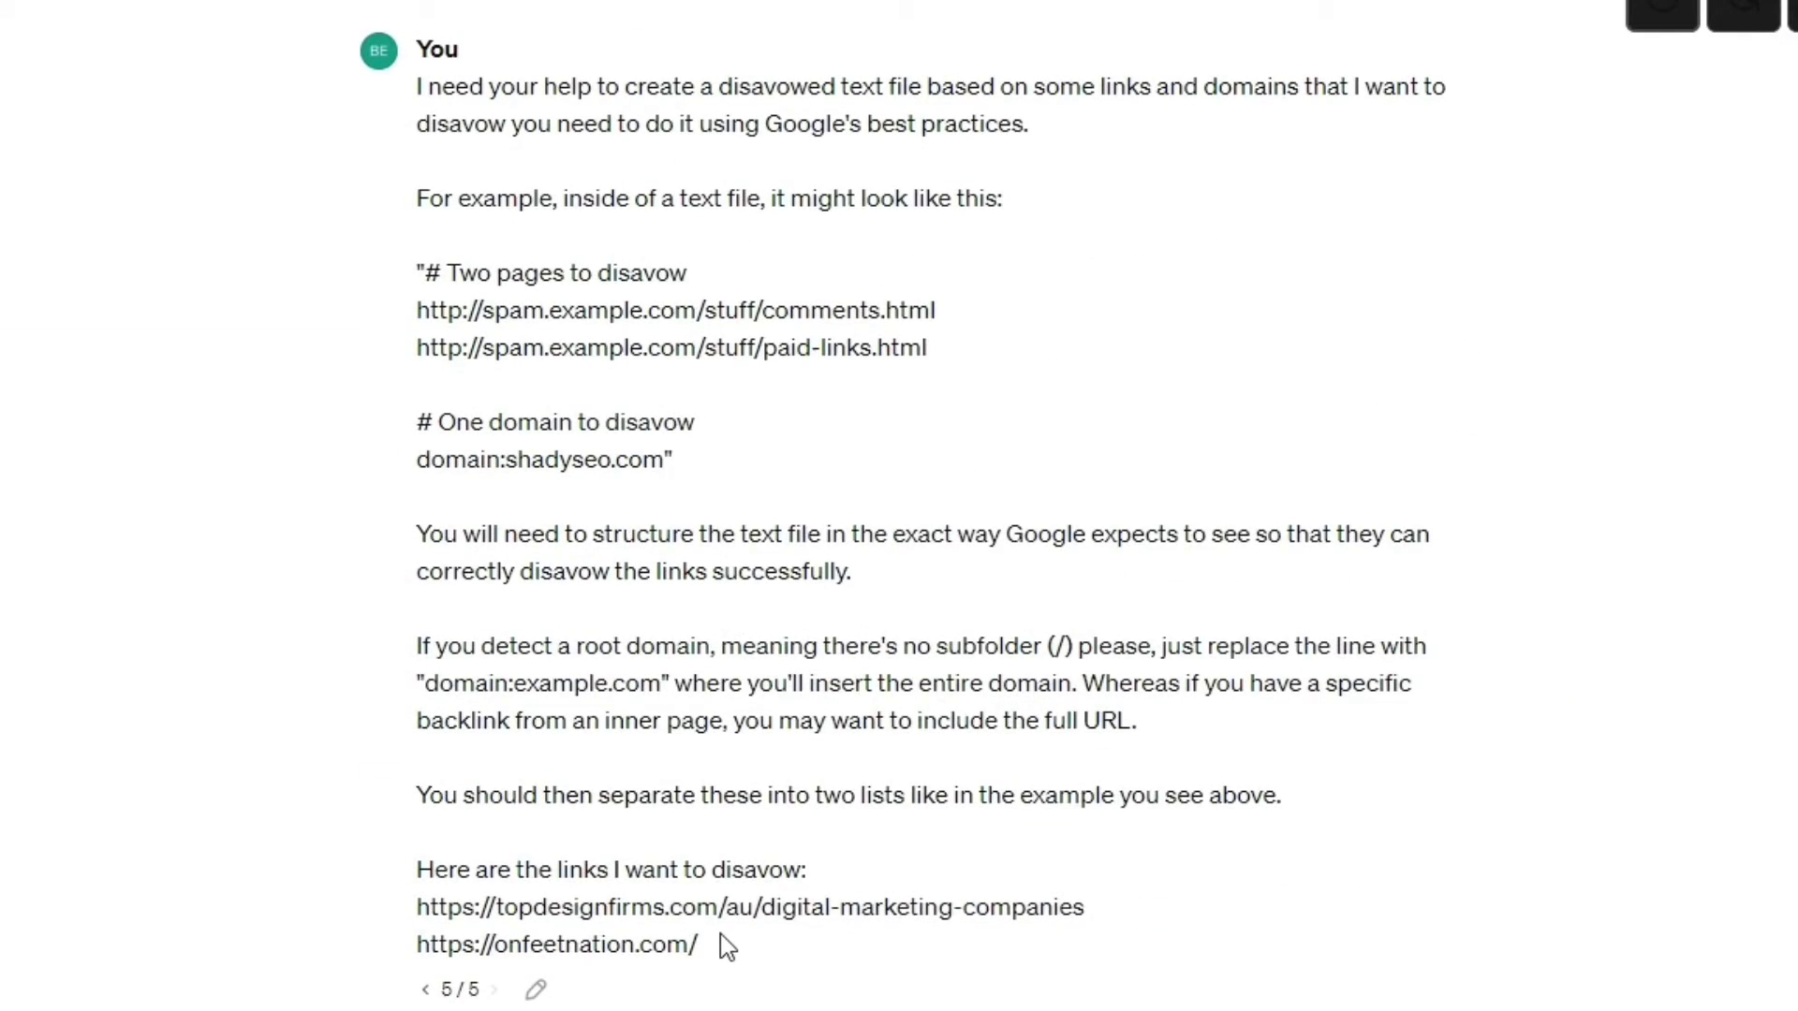
mouse_move(721, 945)
left_mouse_down()
mouse_move(414, 224)
mouse_move(419, 82)
left_mouse_up()
scroll(634, 777, "down", 5)
scroll(635, 777, "down", 2)
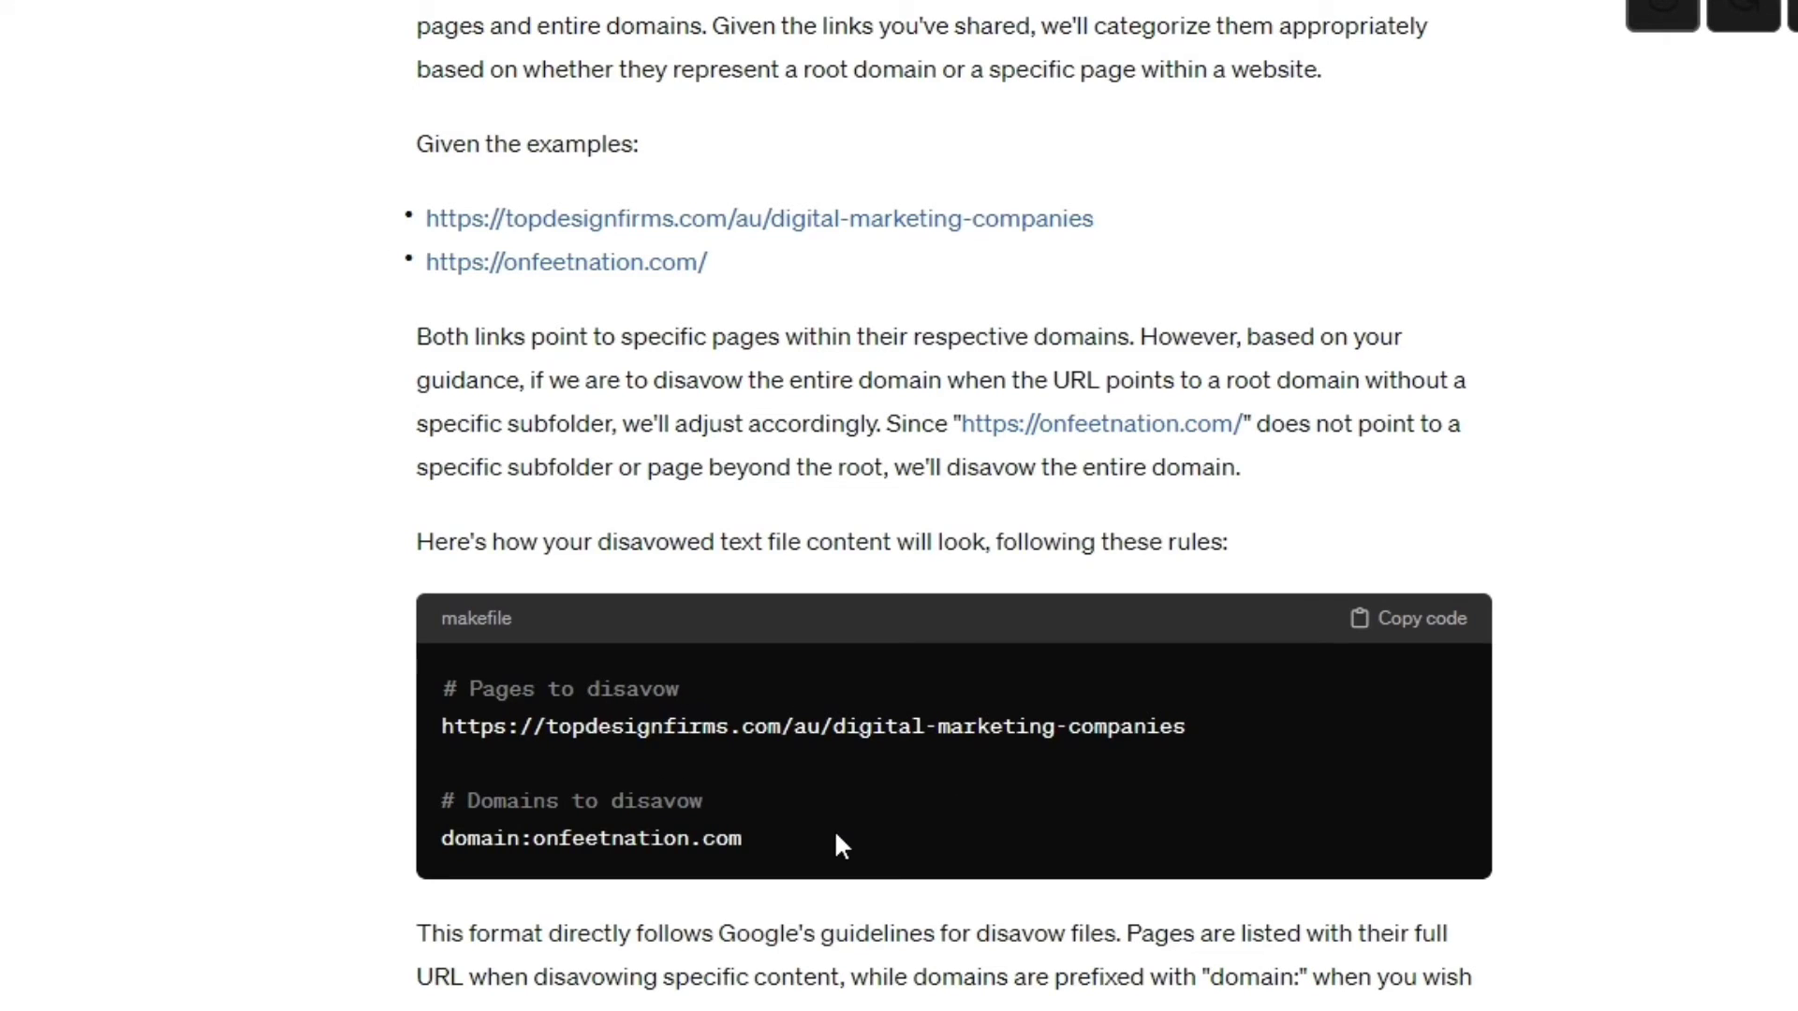
Copy the code block listing the topdesignfirms.com page and domain:onfeetnation.com
left_click_drag(742, 839, 428, 666)
left_click(878, 697)
left_click(1416, 643)
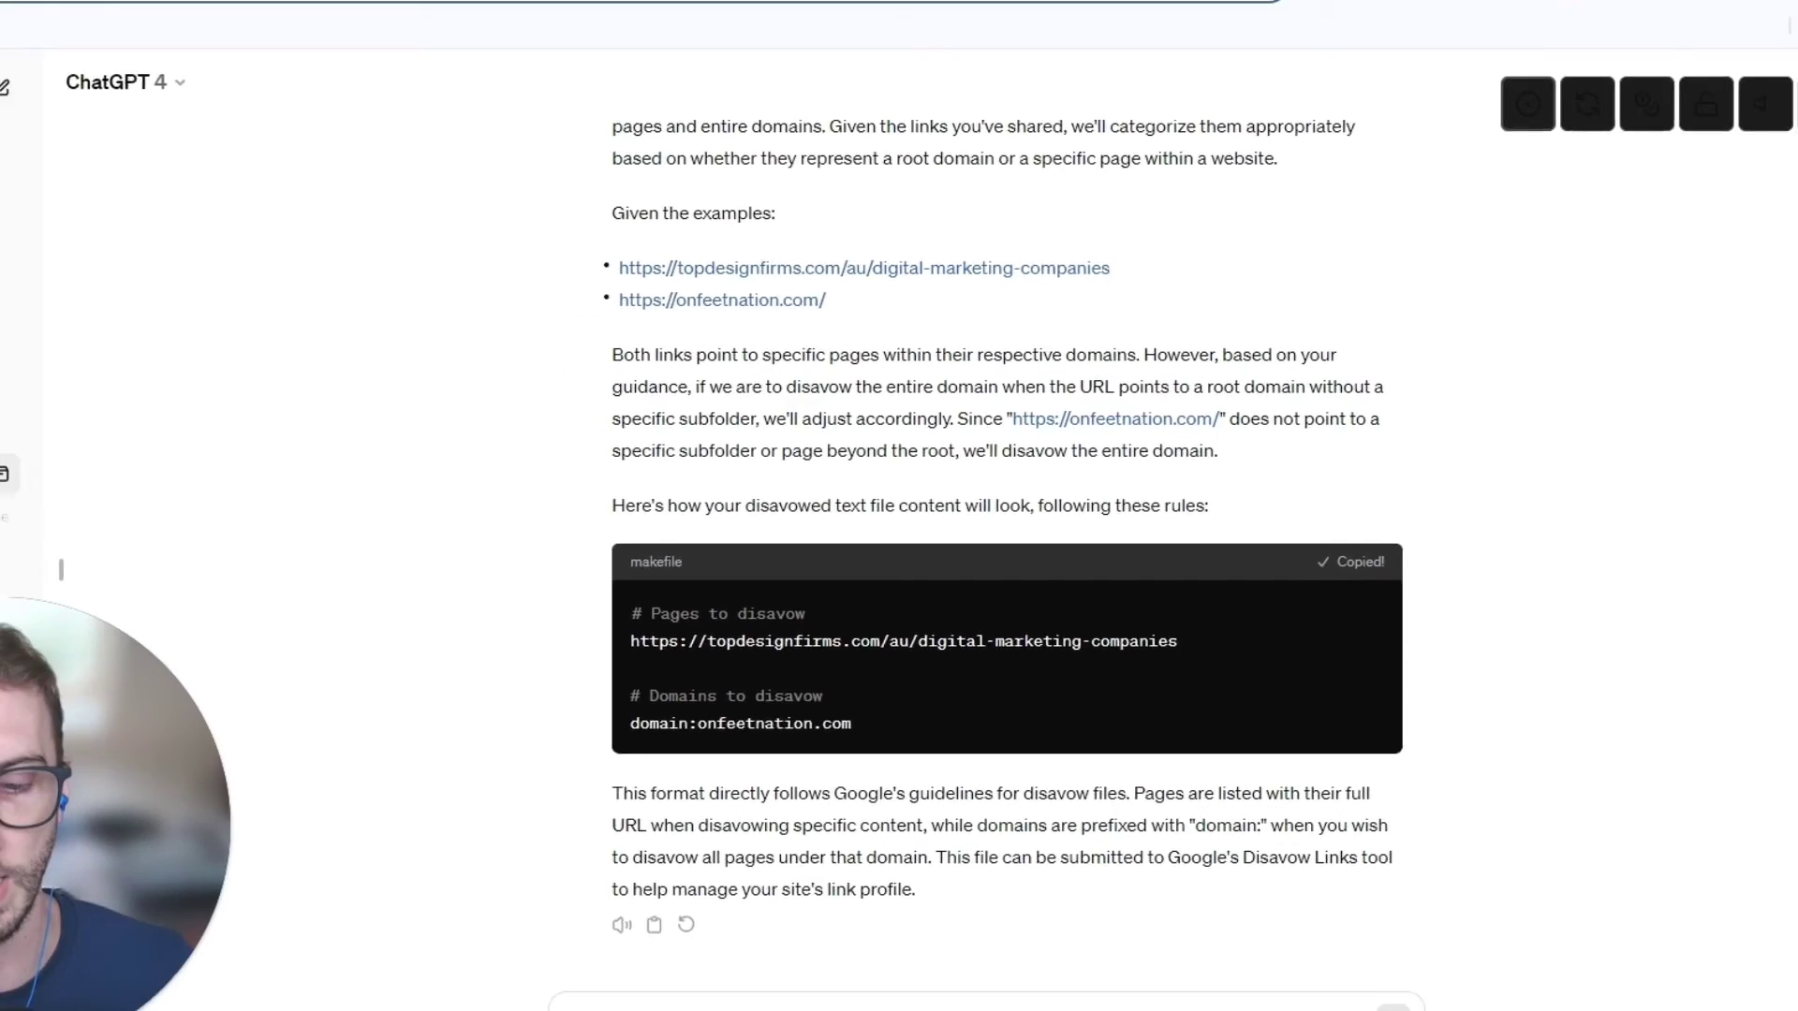
Paste the copied disavow list over Notepad's old text and save the file
key("alt+Tab")
left_click(1064, 460)
key("ctrl+a")
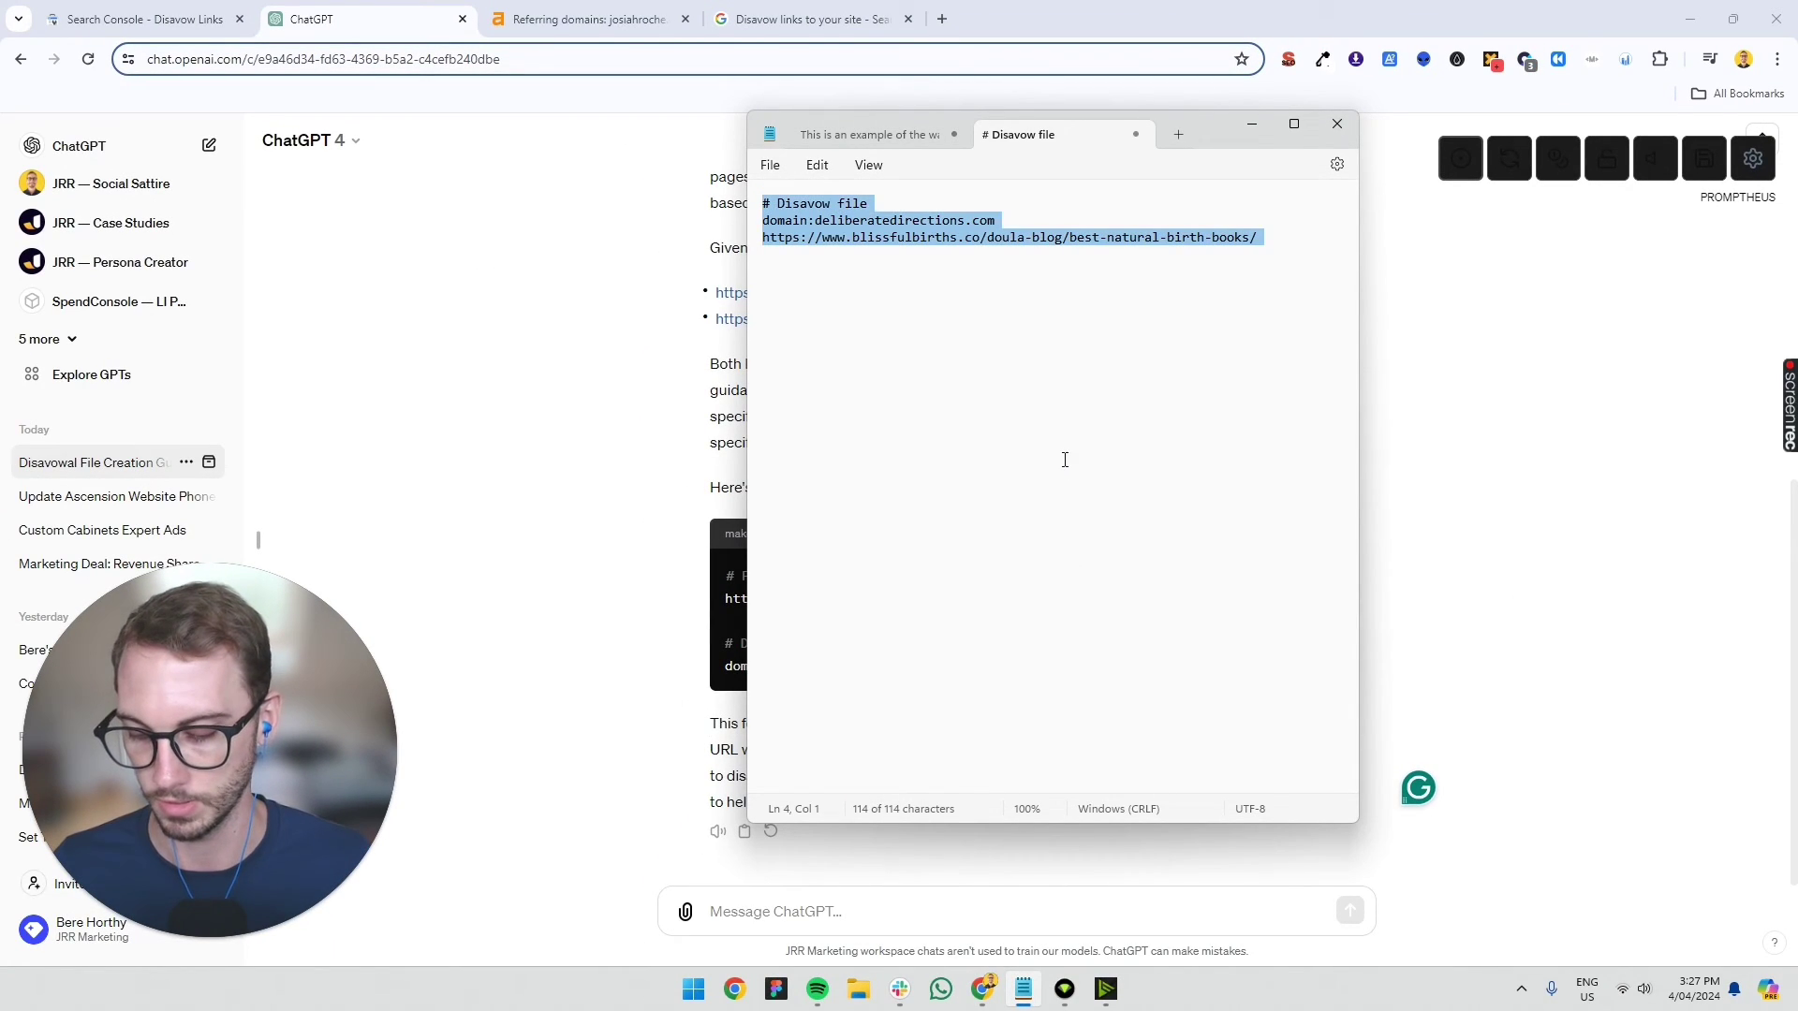
key("ctrl+v")
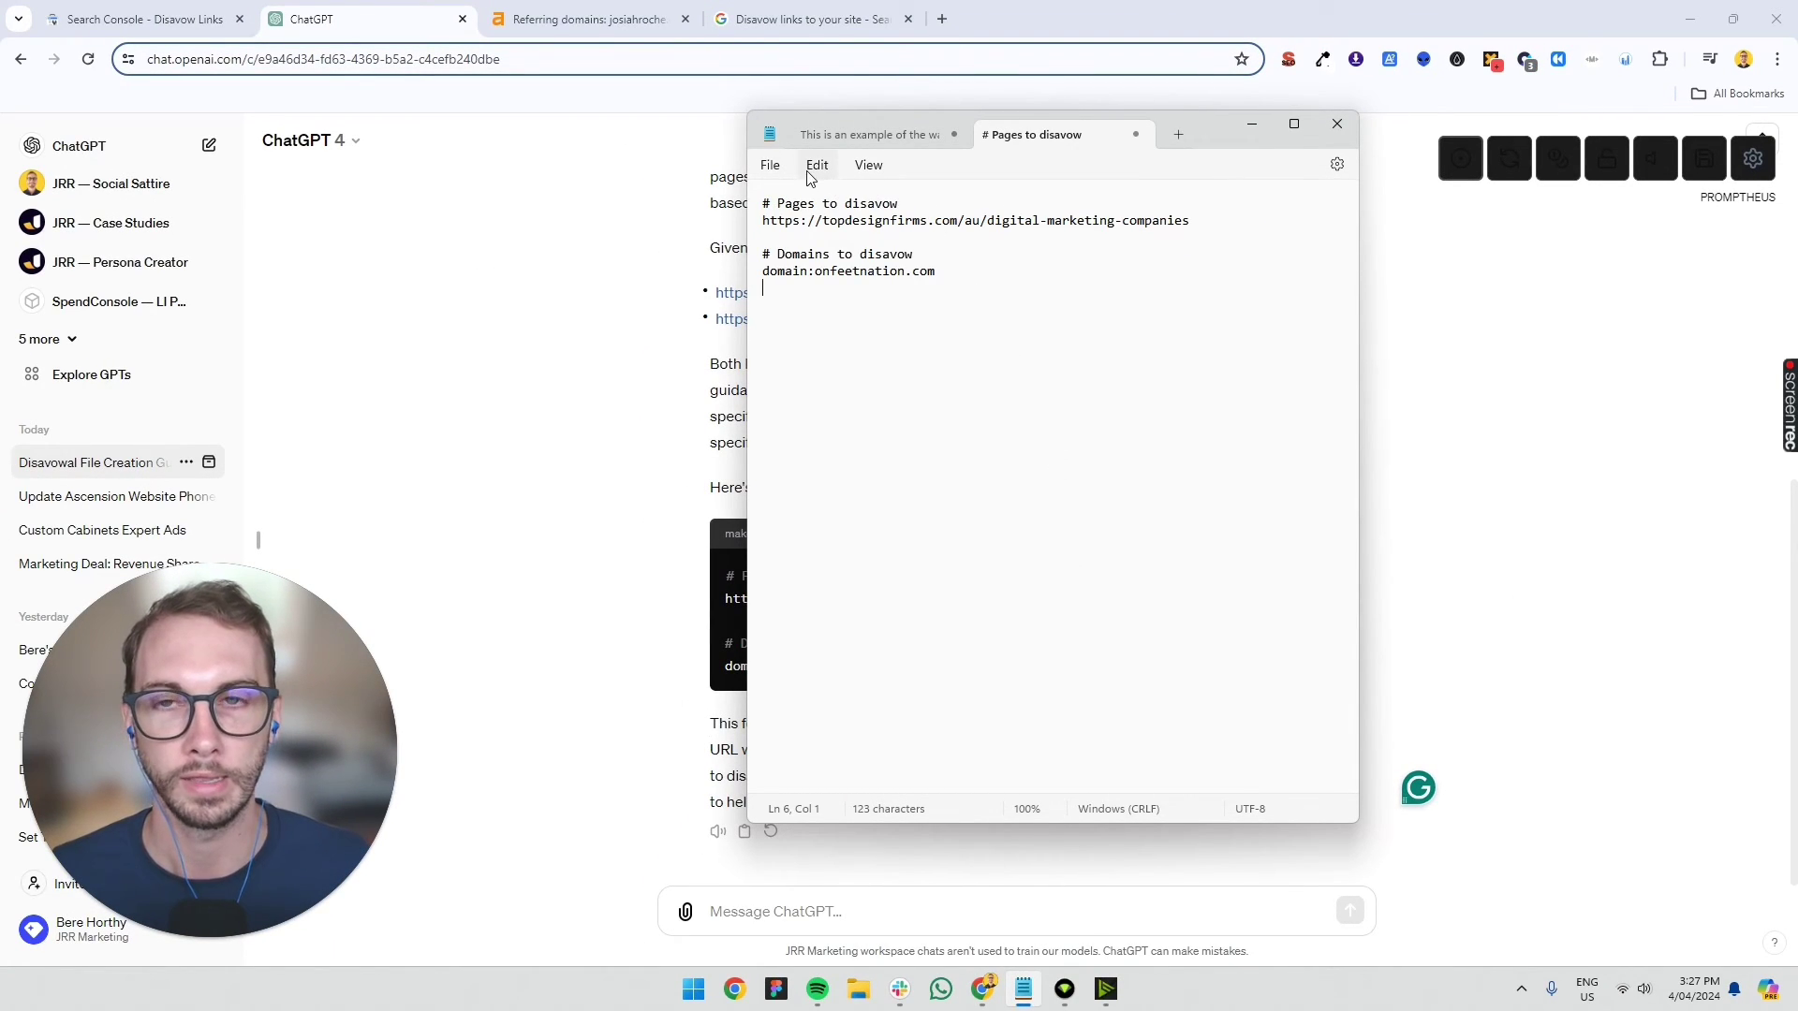
left_click(769, 166)
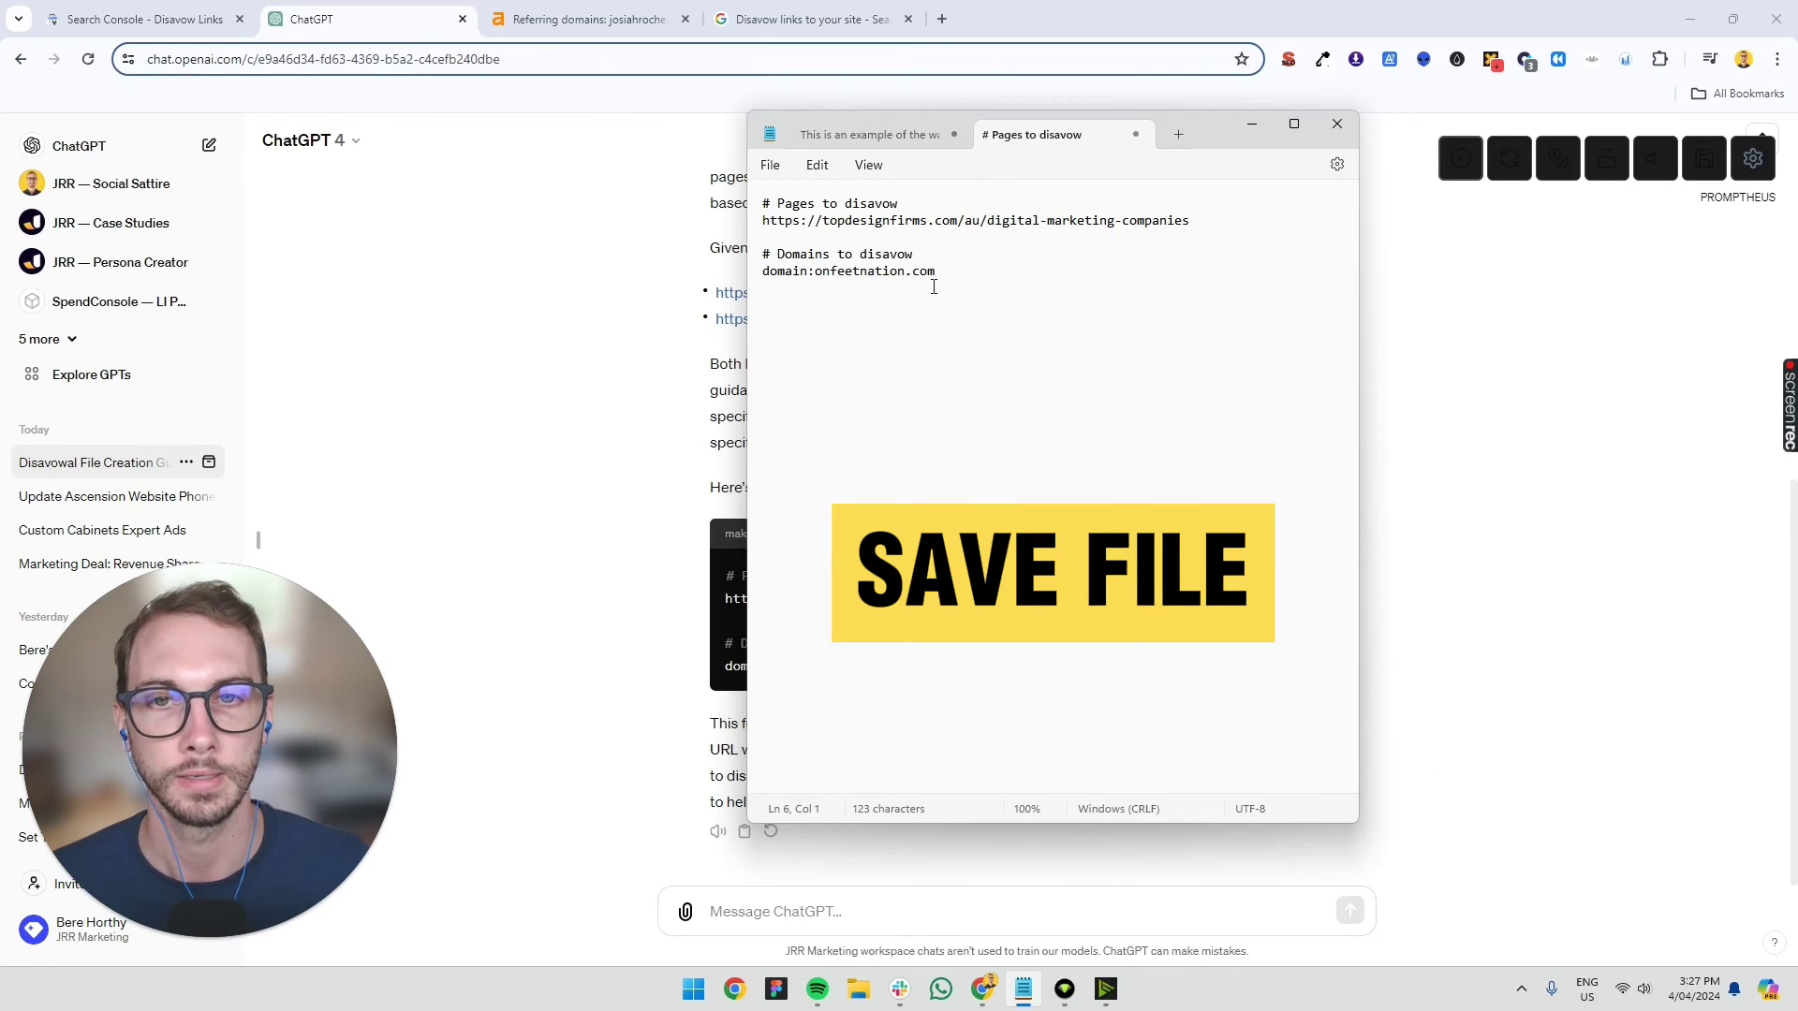